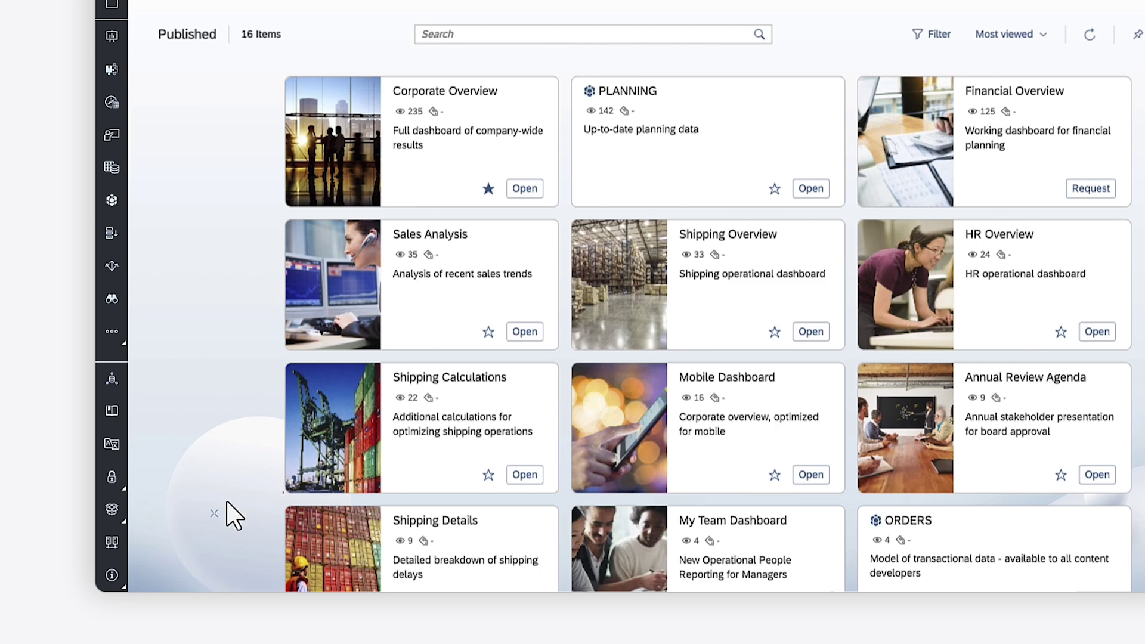
# - In Administration > Default Appearance, set Conversational Analytics default to Just Ask and save
pyautogui.click(113, 575)
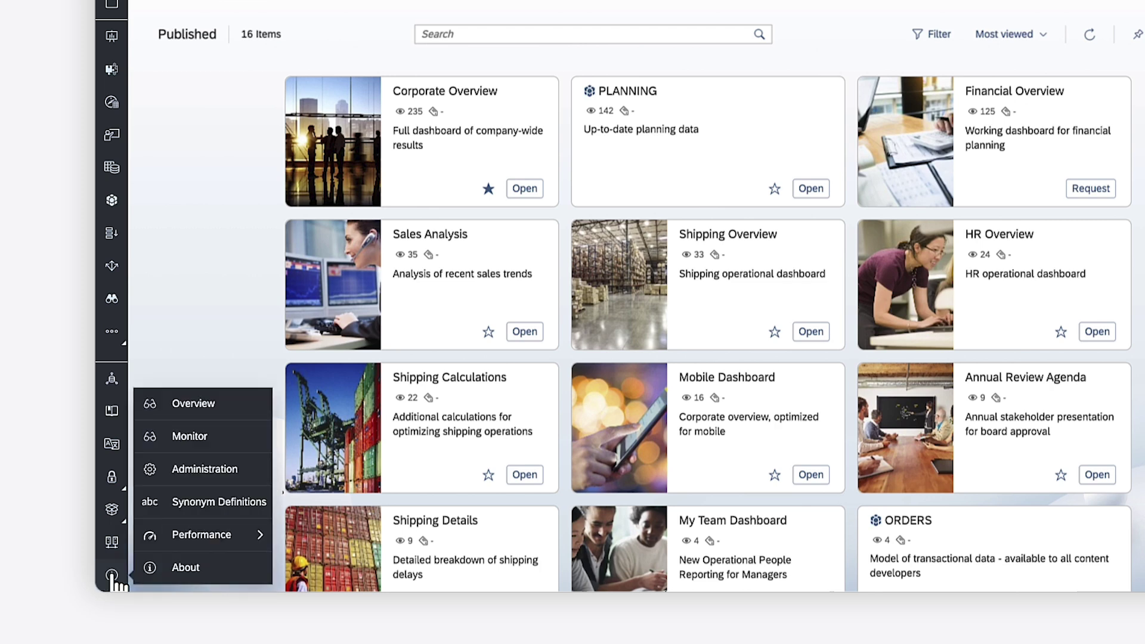
pyautogui.click(204, 469)
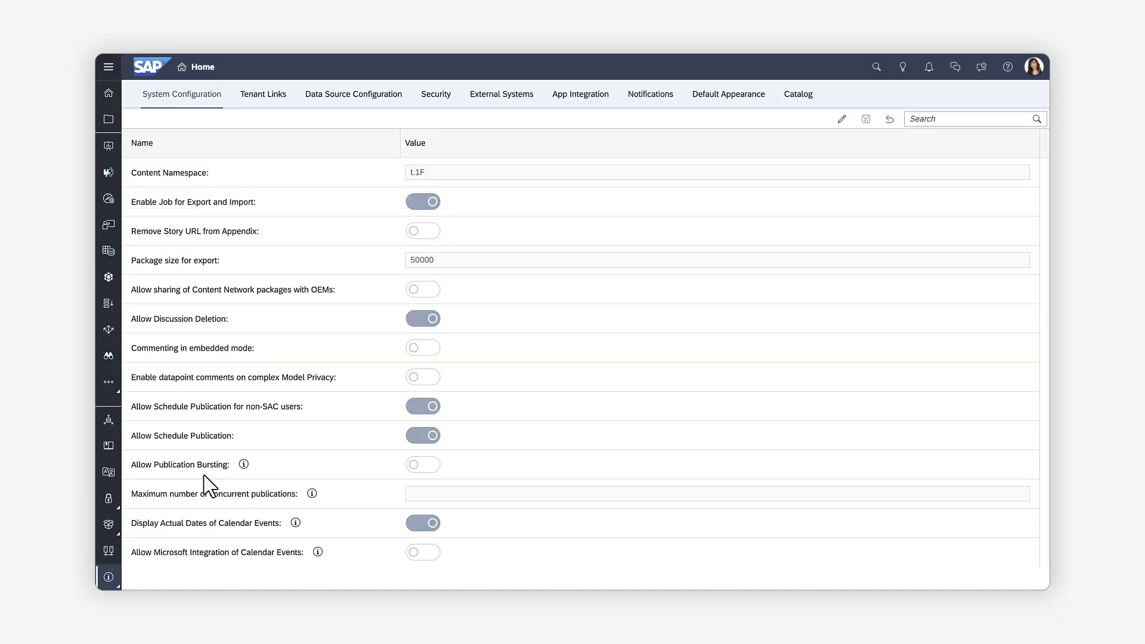
pyautogui.click(728, 94)
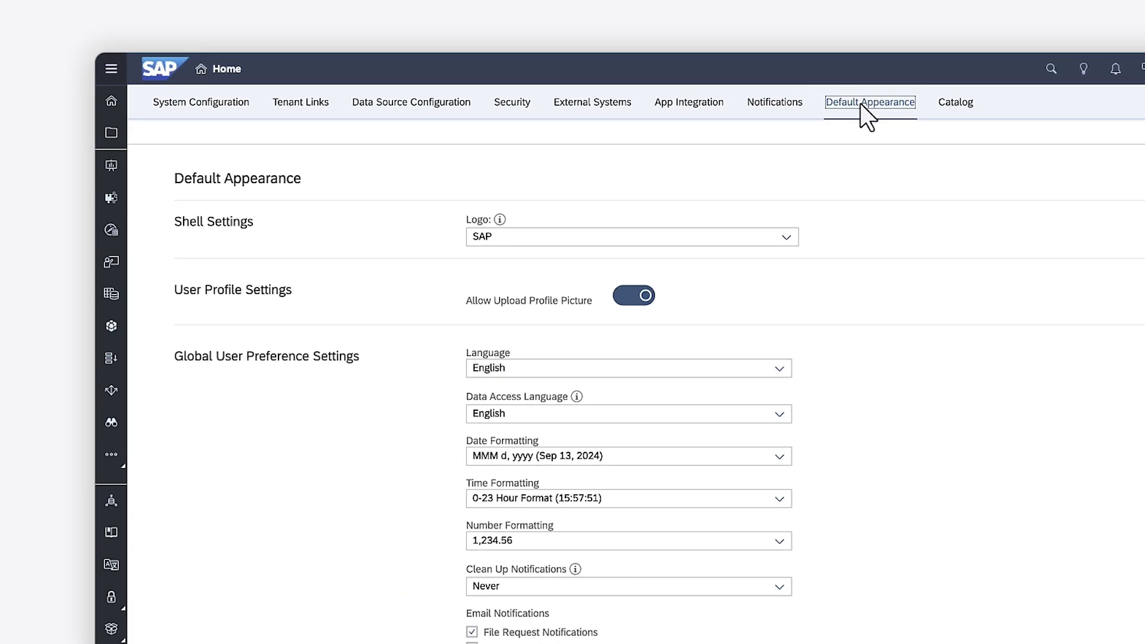
pyautogui.scroll(-10, 724, 106)
pyautogui.scroll(-3, 877, 105)
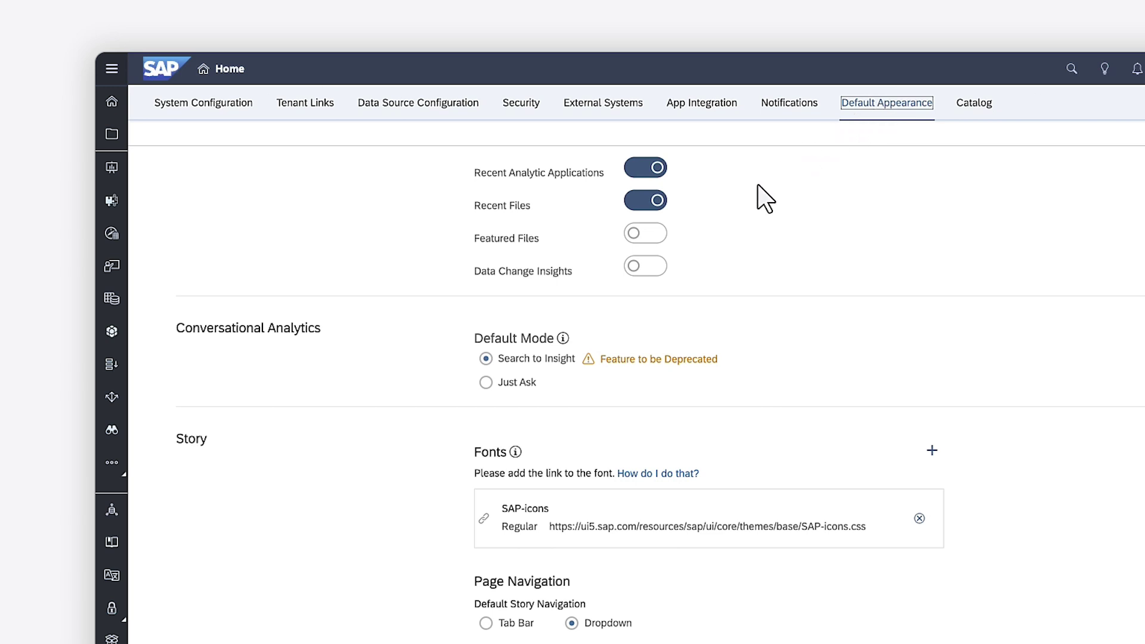
pyautogui.click(486, 383)
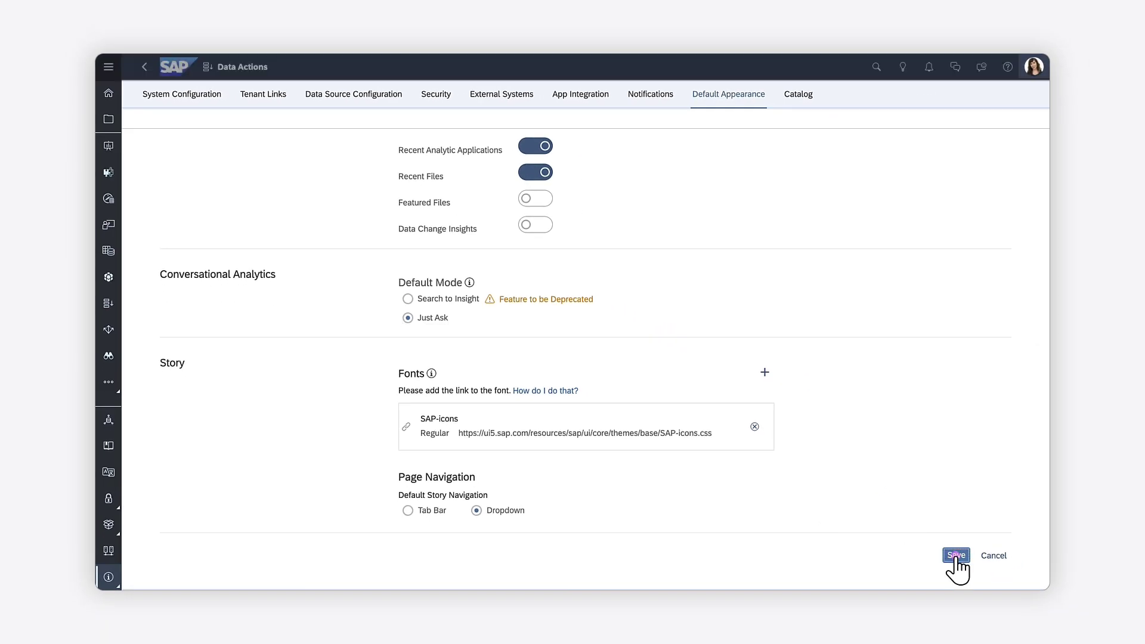
pyautogui.click(955, 555)
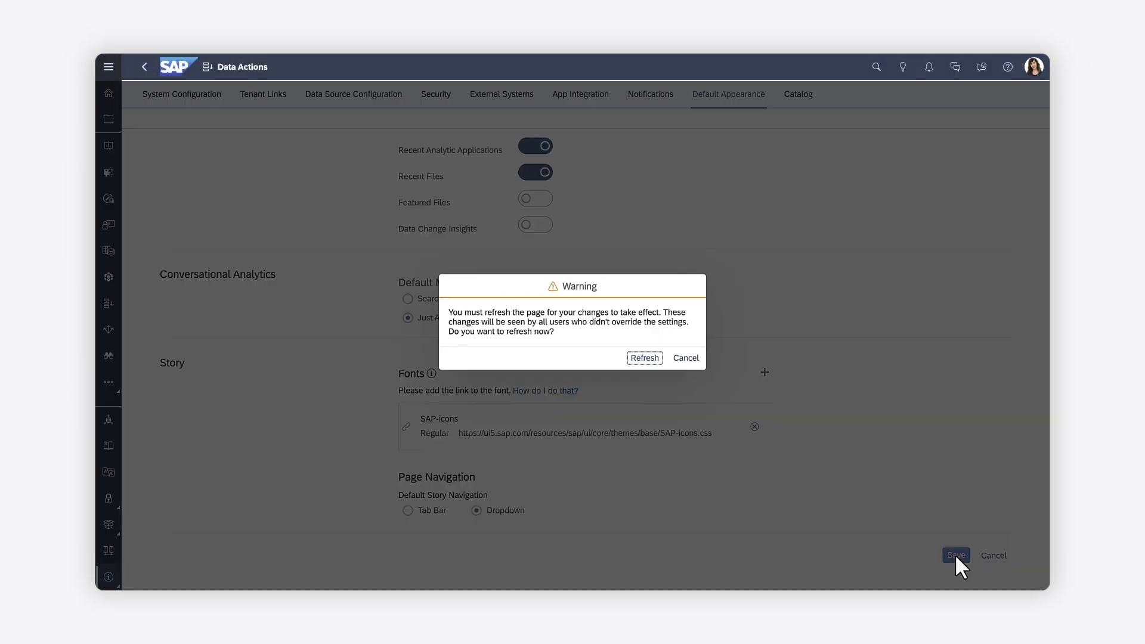
# - Refresh the page, open Just Ask and add Sales_SampleModel from My Files / Samples
pyautogui.click(645, 358)
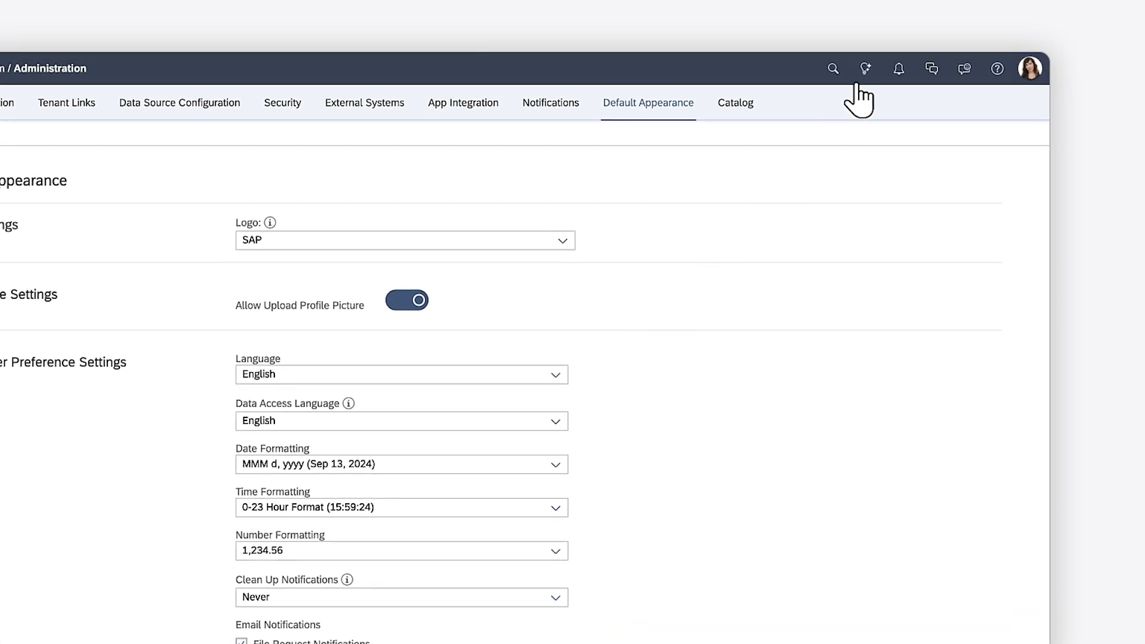
pyautogui.click(866, 68)
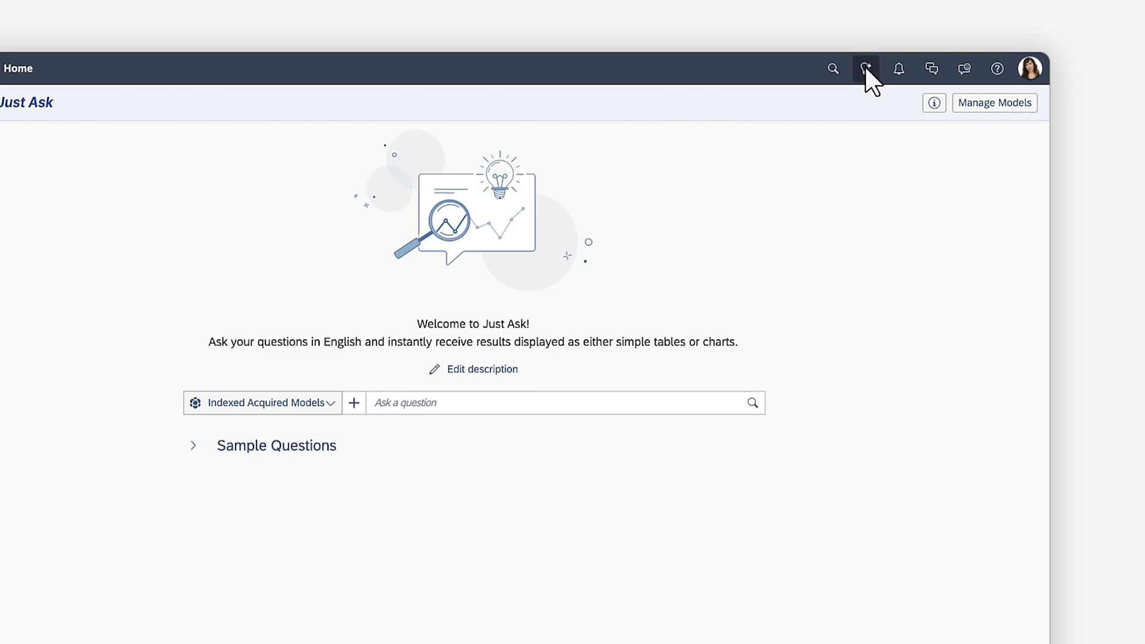
pyautogui.click(995, 102)
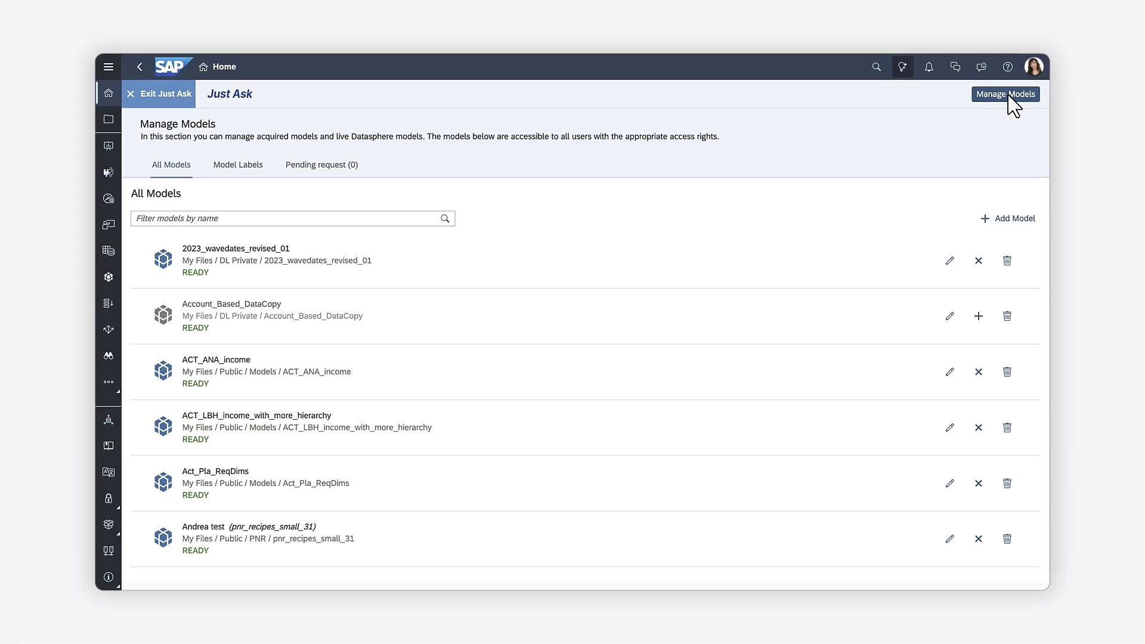
pyautogui.click(1008, 219)
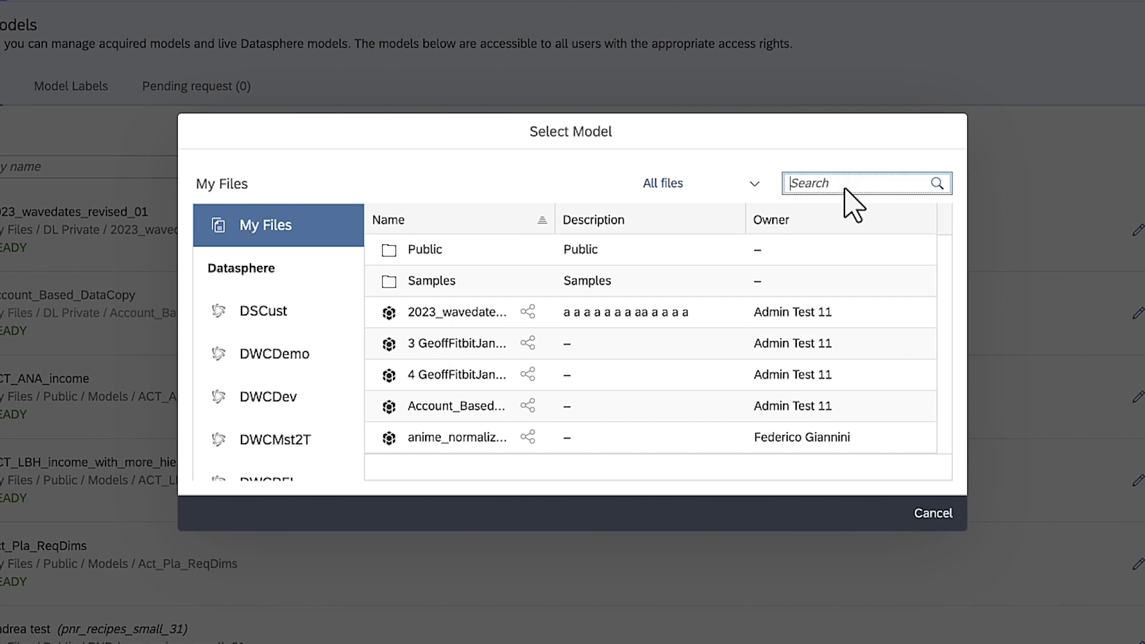
pyautogui.write('Sales_sam')
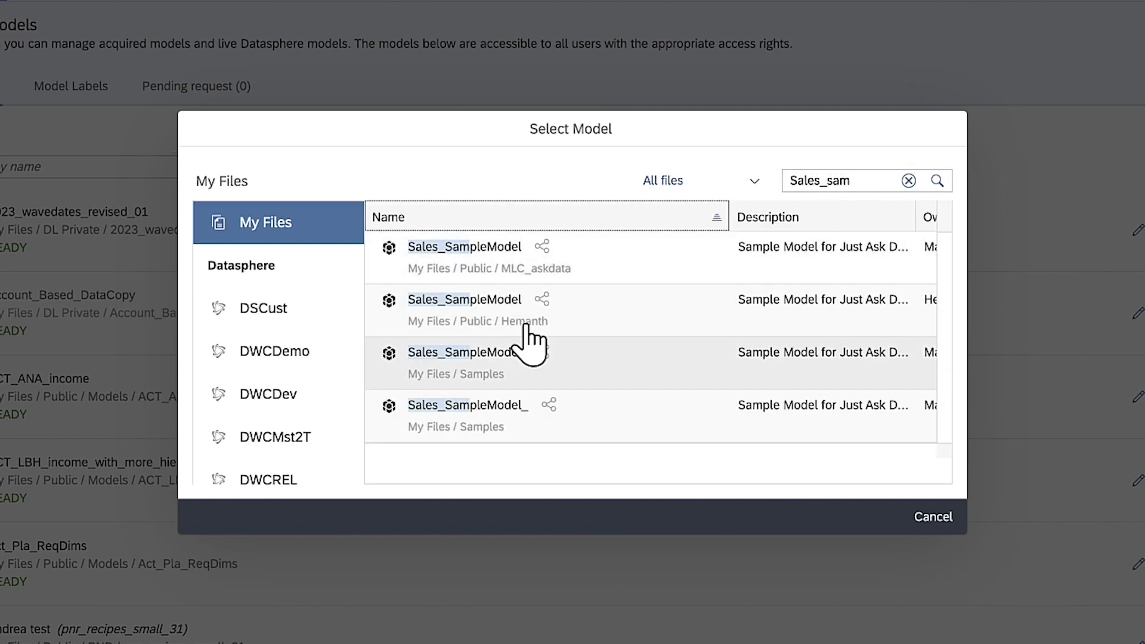
pyautogui.click(462, 362)
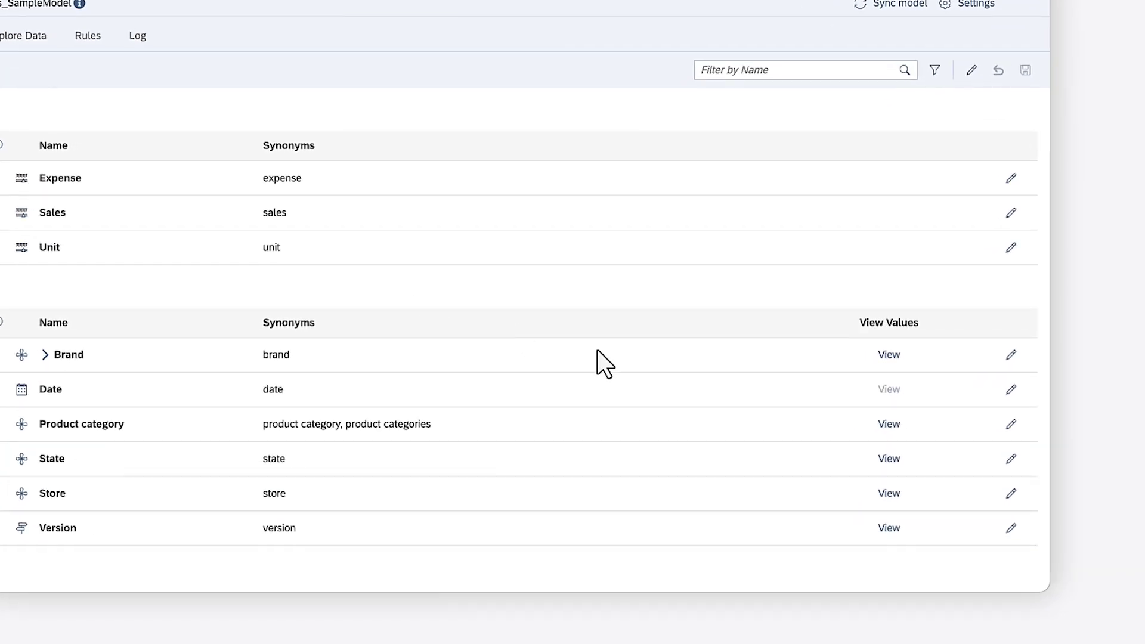
# - Add 'province' as a synonym on the State dimension and save
pyautogui.click(1019, 484)
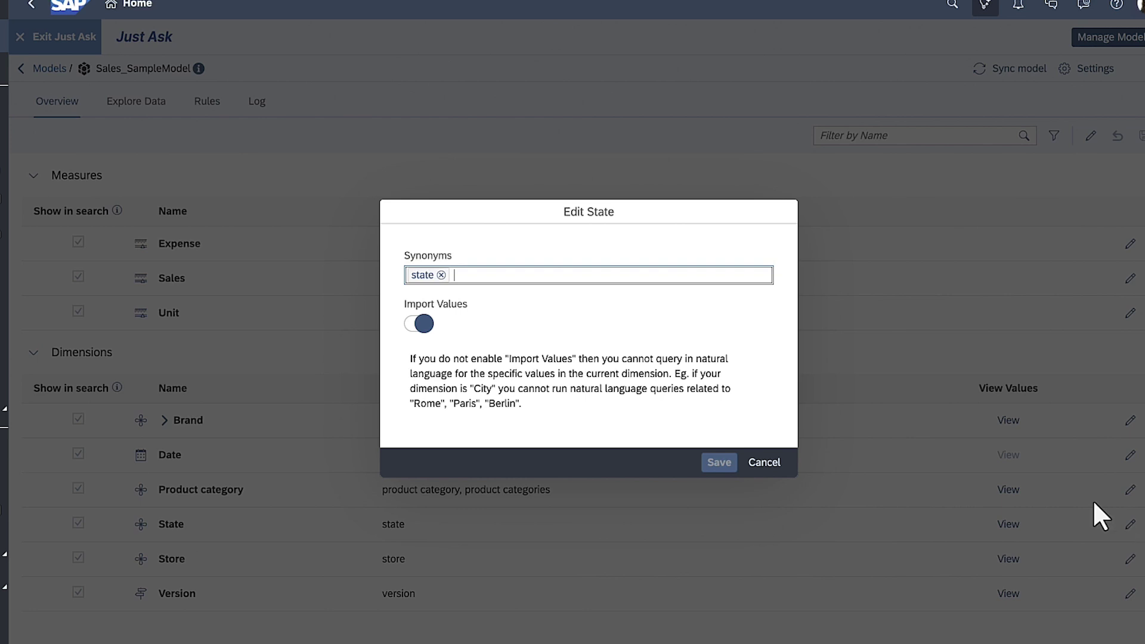
pyautogui.write('province')
pyautogui.press('Return')
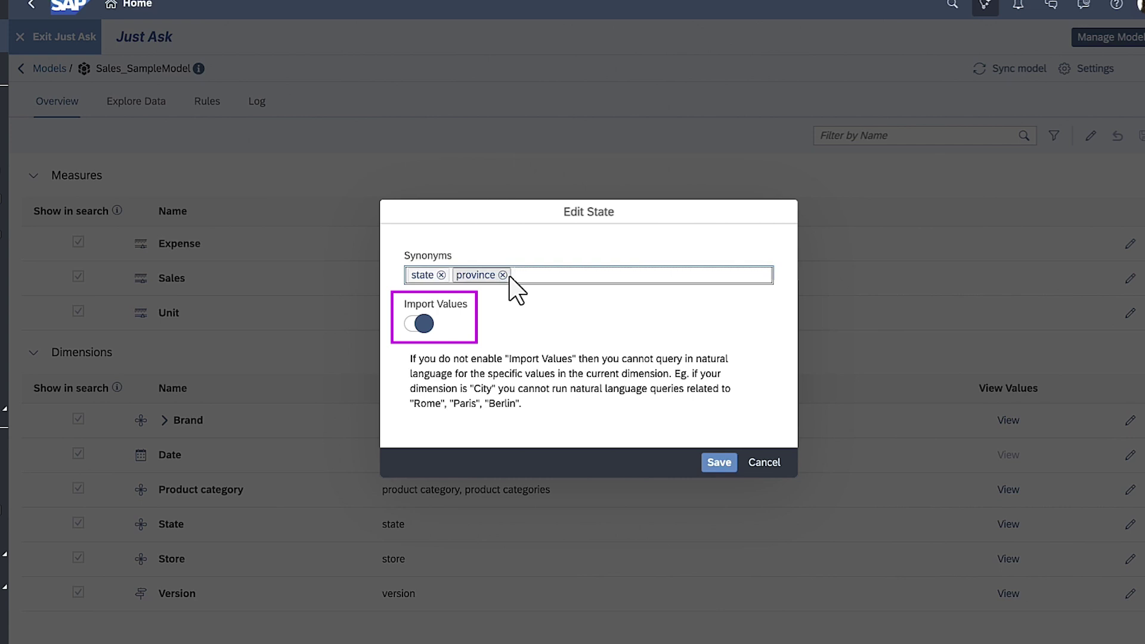
pyautogui.click(719, 462)
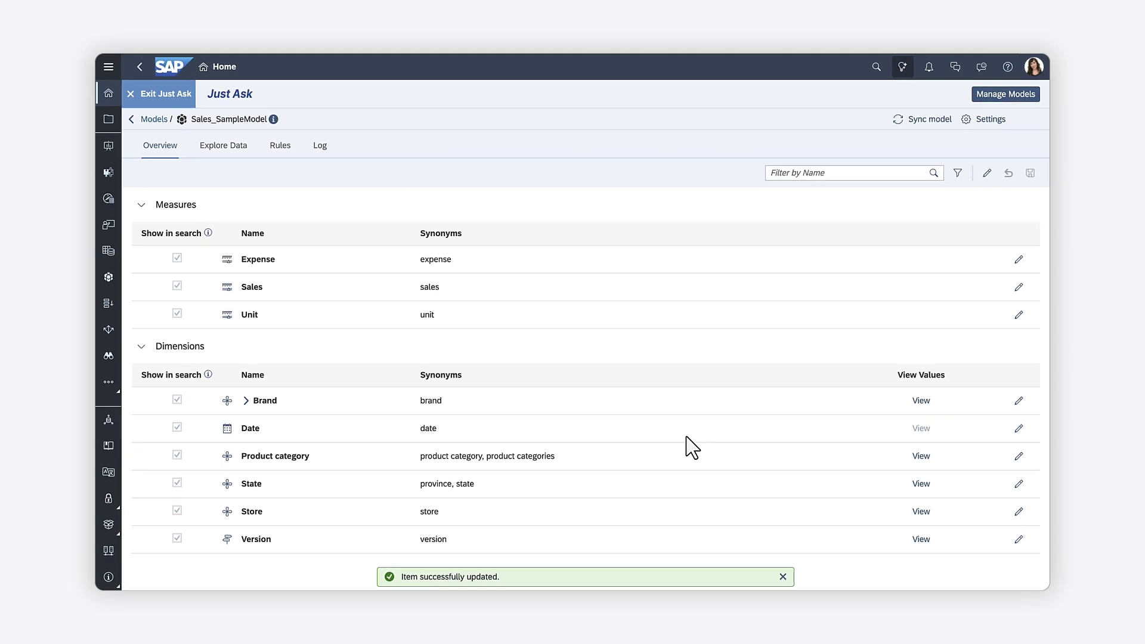
# - Add the synonym 'BC' to the State value British Columbia and save
pyautogui.click(921, 483)
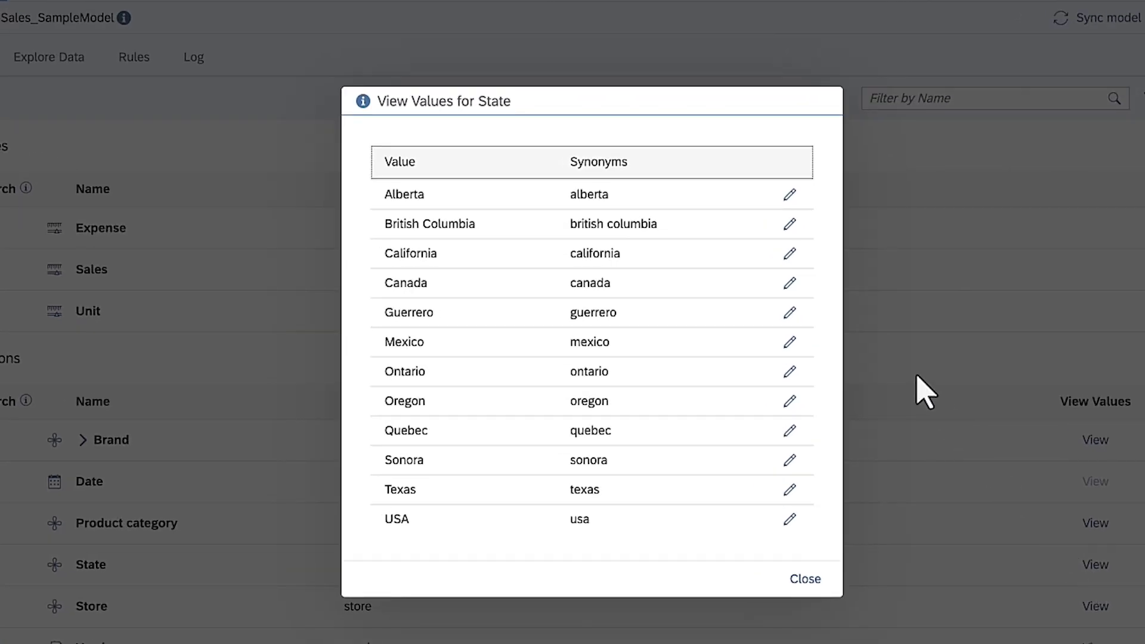
pyautogui.click(789, 224)
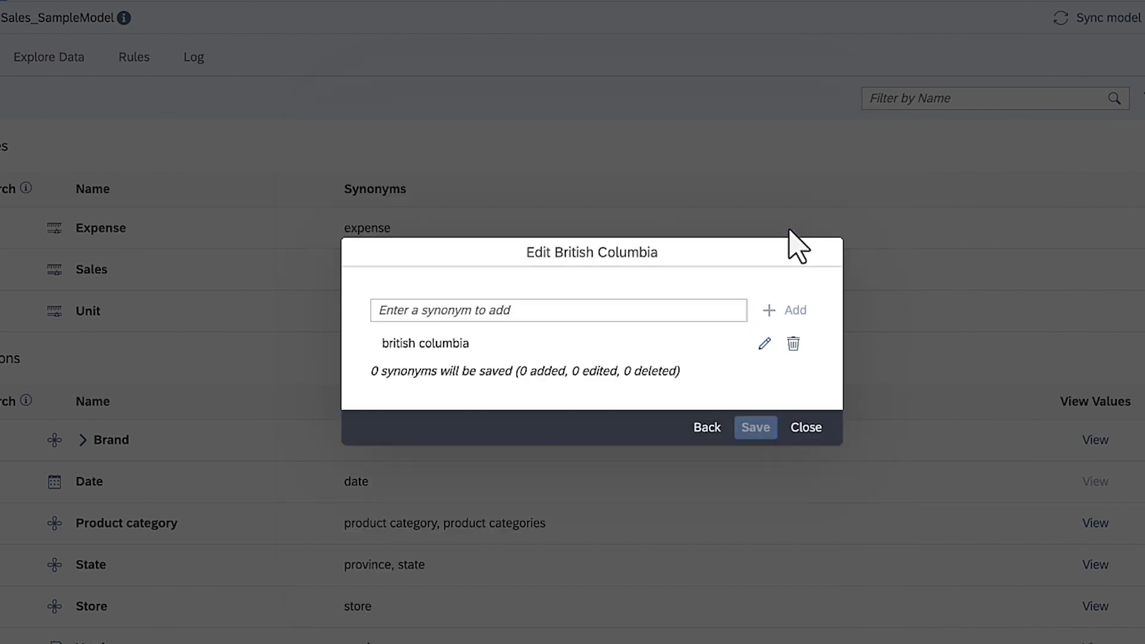
pyautogui.click(615, 310)
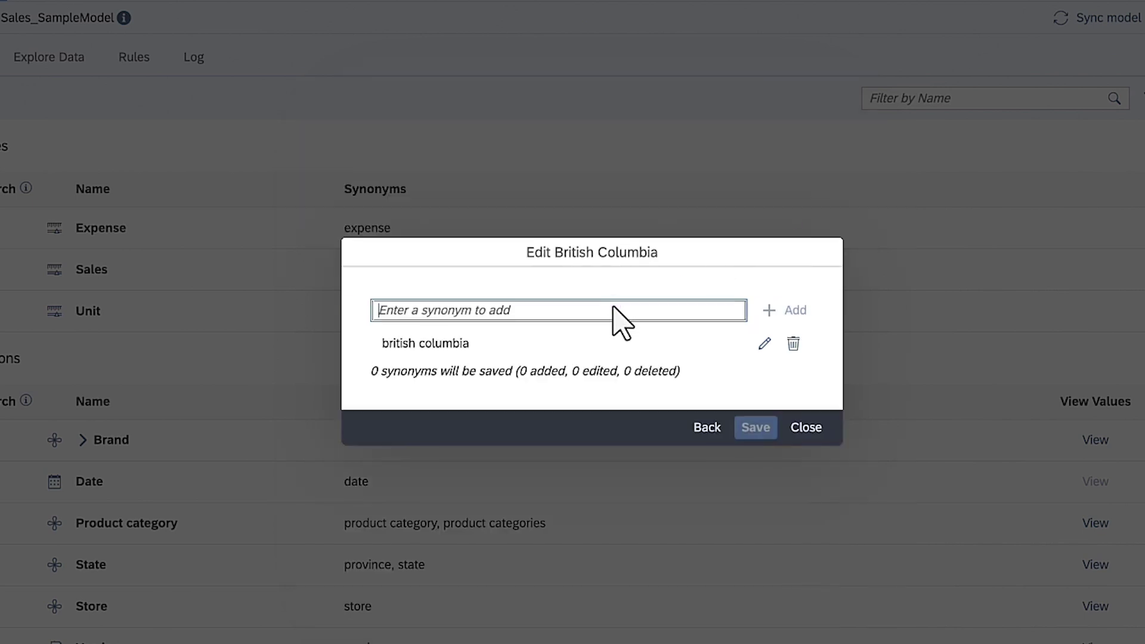
pyautogui.write('BC')
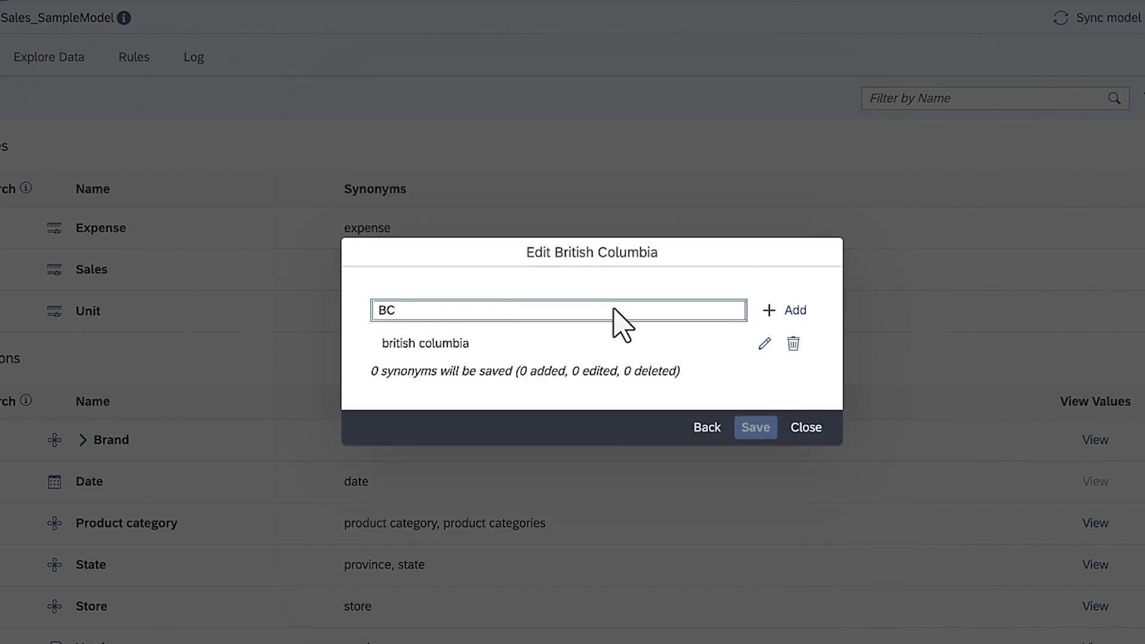
pyautogui.click(788, 310)
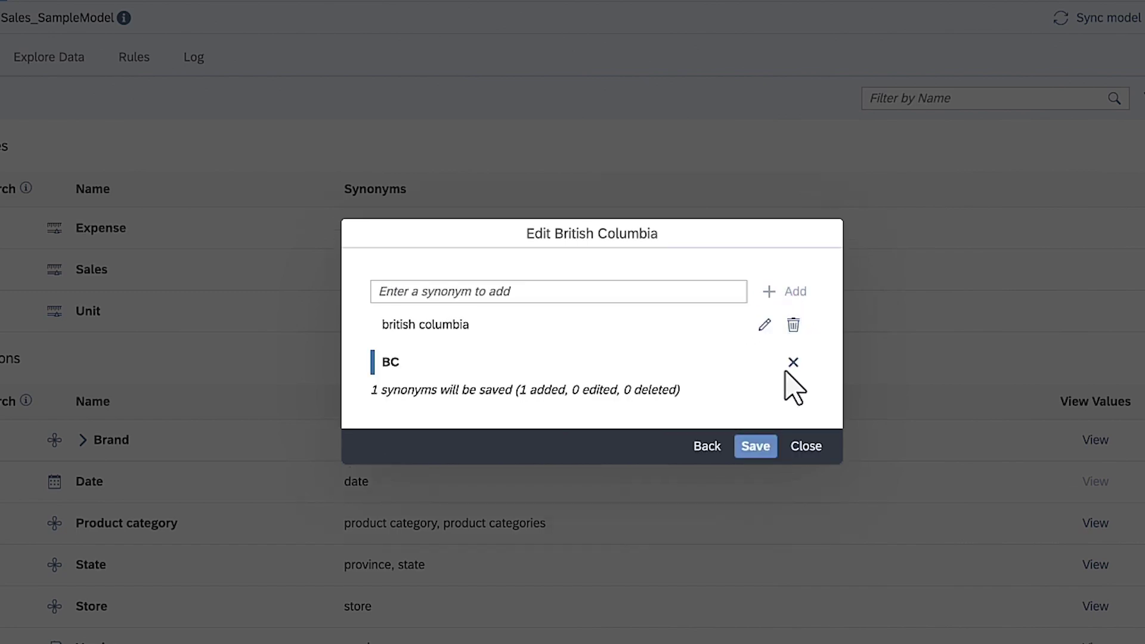
pyautogui.click(756, 446)
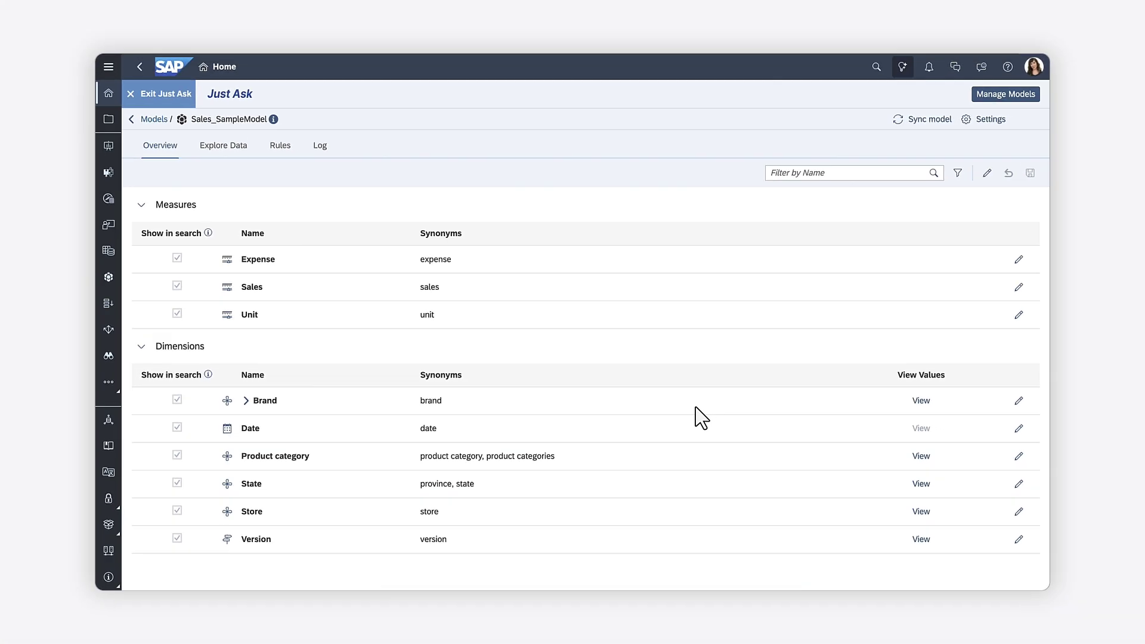
# - In Explore Data, add Expense, Sales, Brand, Corporation, Date, Product_Category, State and Store
pyautogui.click(223, 145)
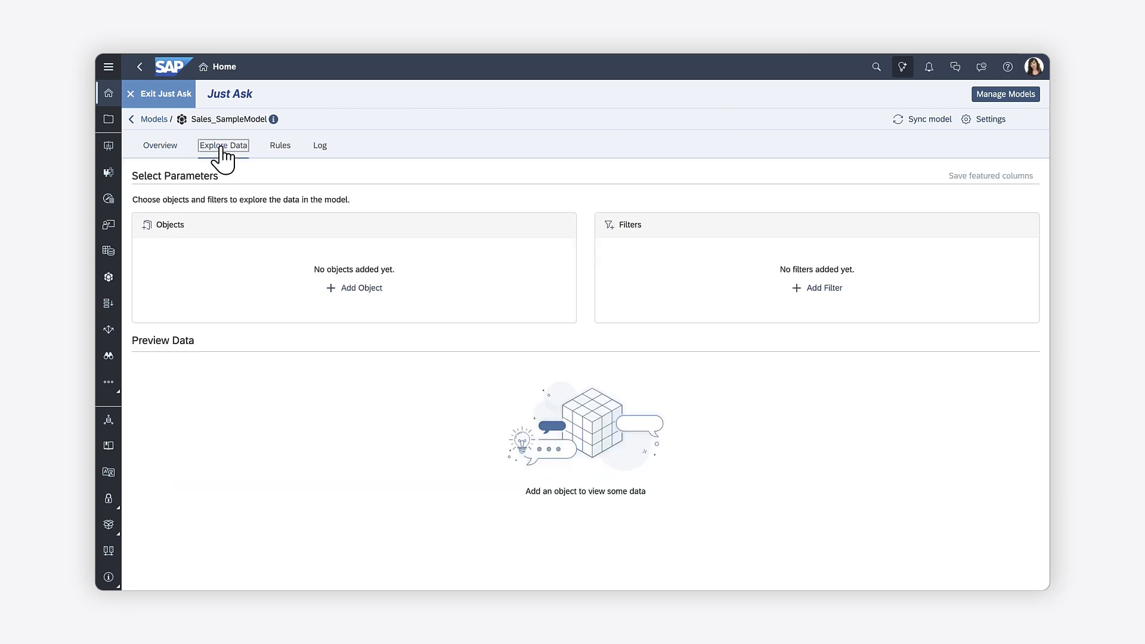
pyautogui.click(361, 288)
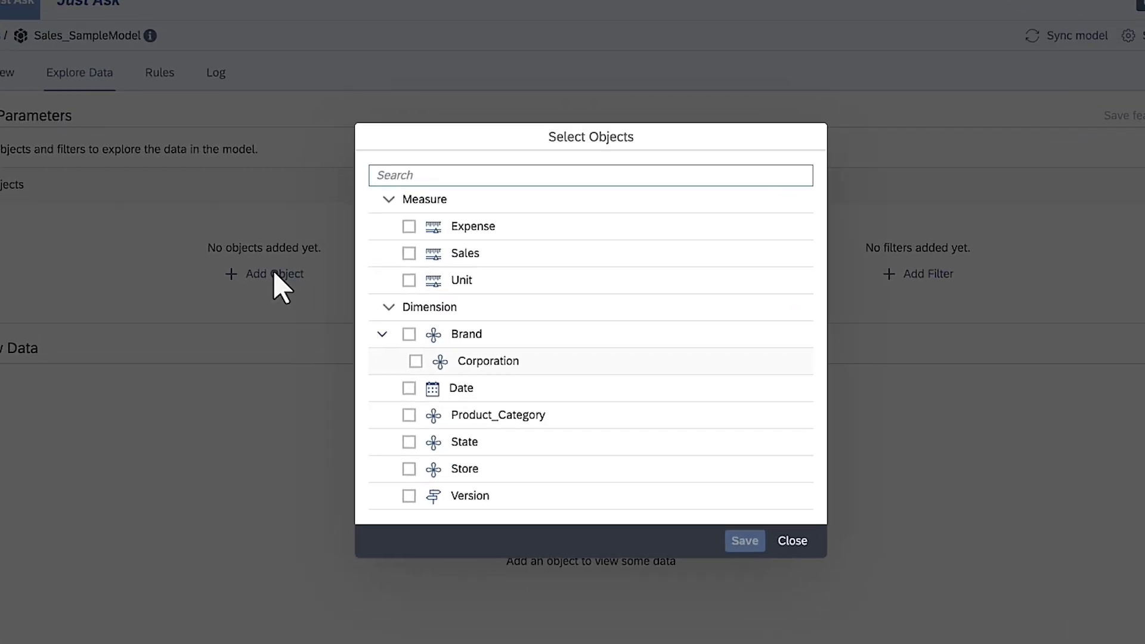
pyautogui.click(409, 227)
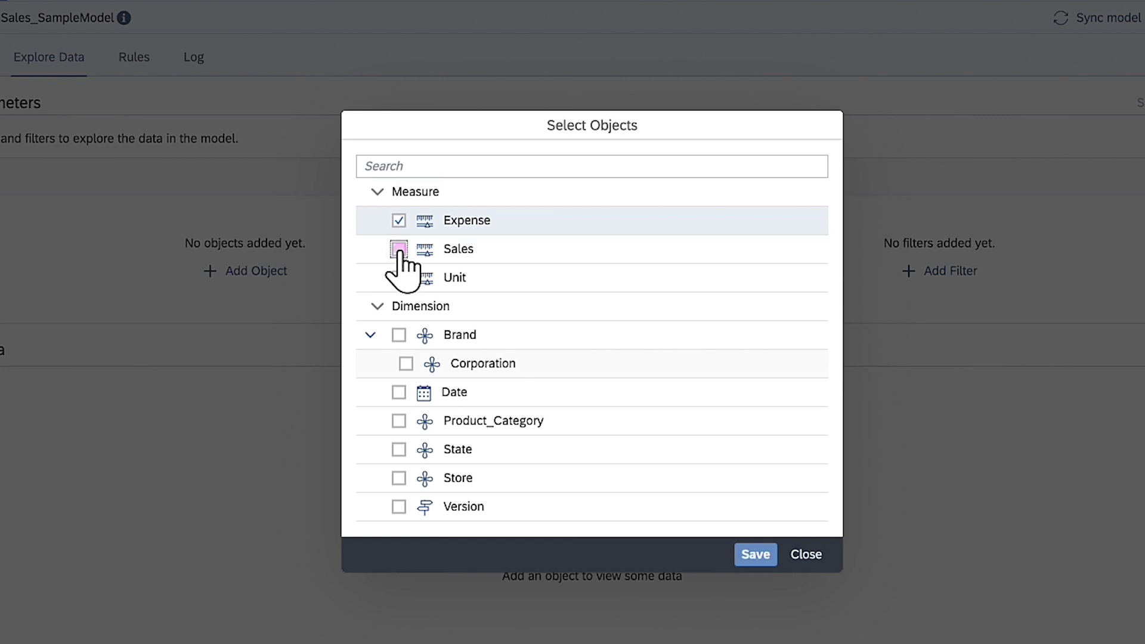
pyautogui.click(399, 249)
pyautogui.click(399, 335)
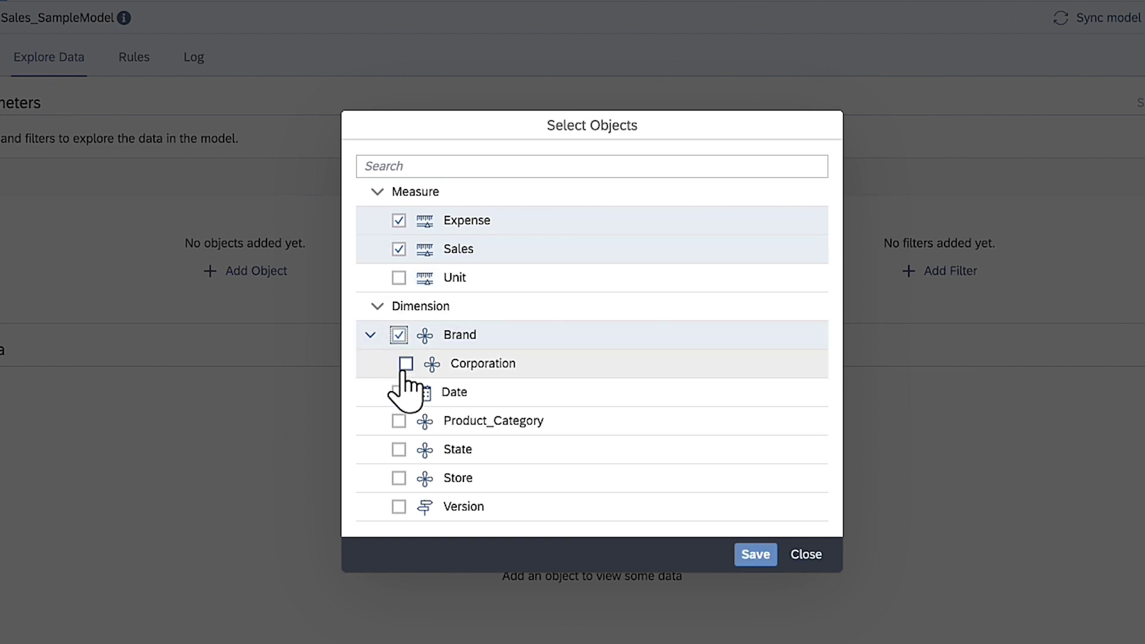
pyautogui.click(406, 364)
pyautogui.click(399, 392)
pyautogui.click(399, 421)
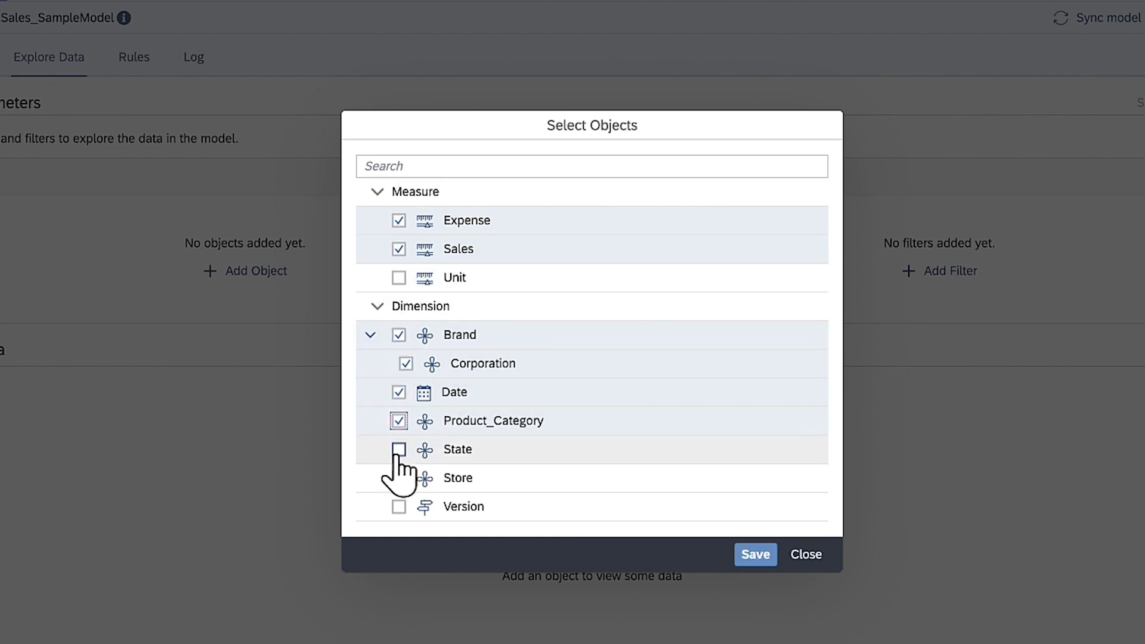
pyautogui.click(399, 450)
pyautogui.click(398, 478)
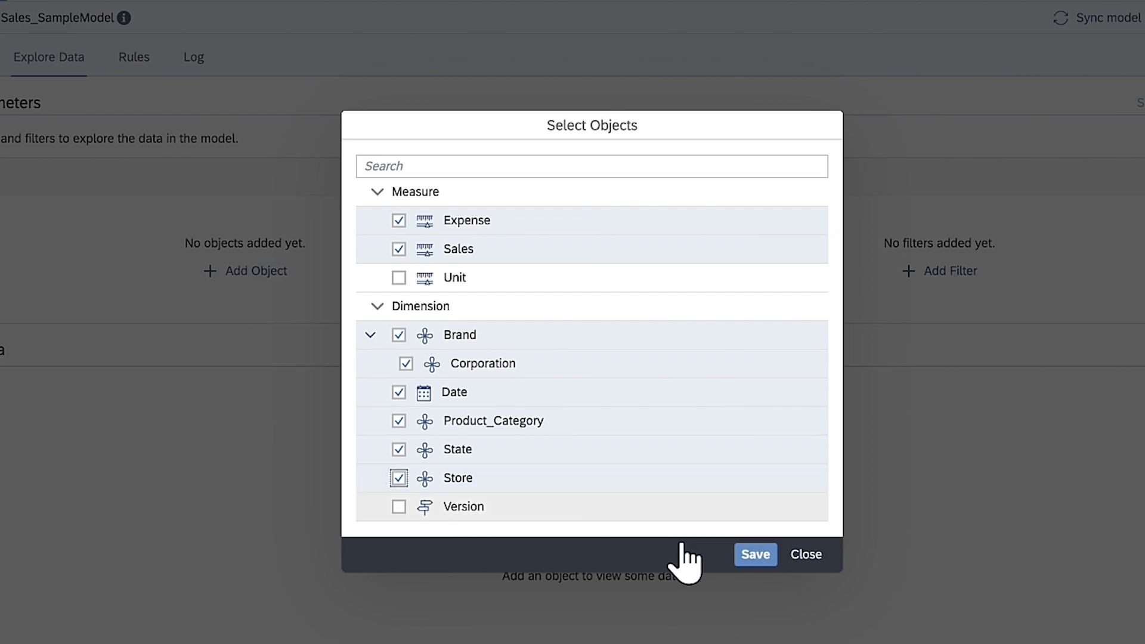
pyautogui.click(756, 554)
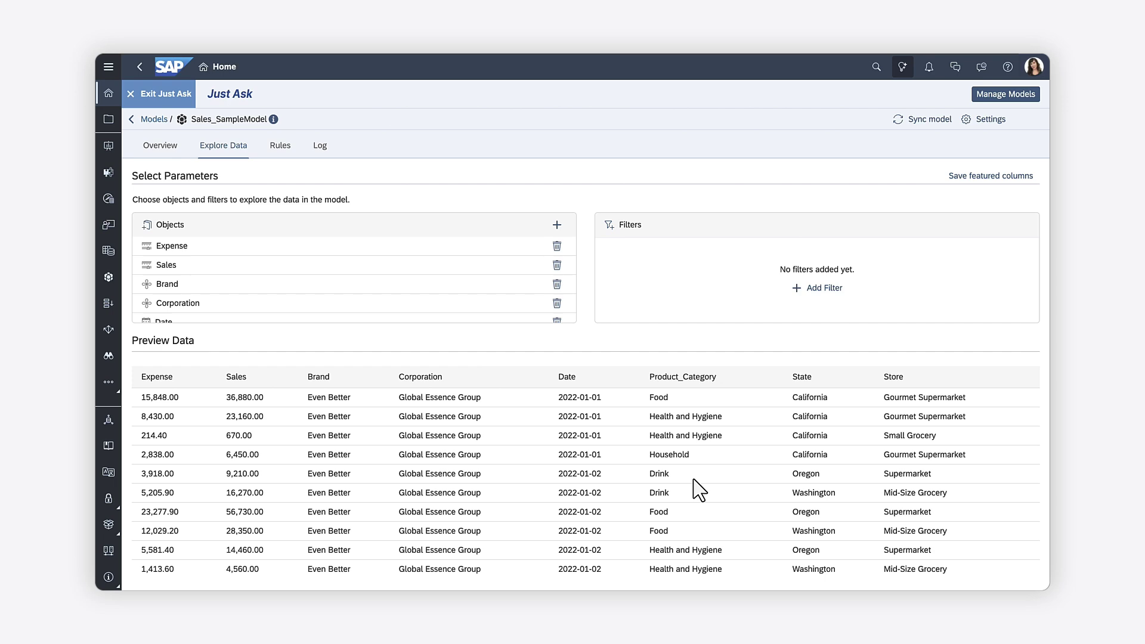
# - Add a Date filter of type Range ends with end date Sep 13, 2024
pyautogui.click(822, 287)
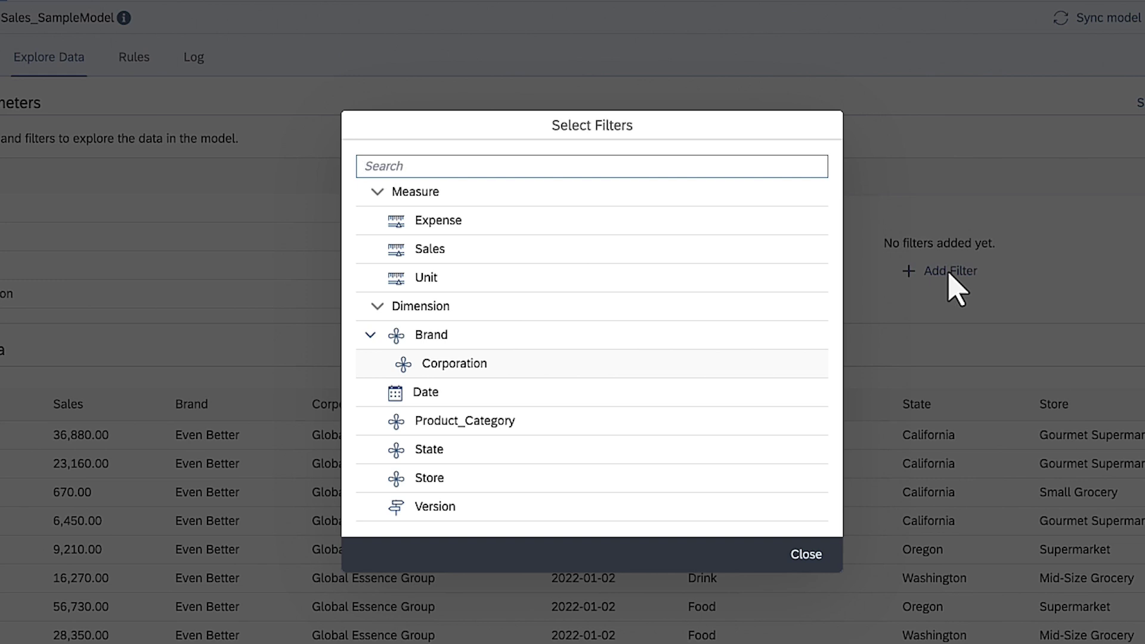
pyautogui.click(428, 393)
pyautogui.click(529, 294)
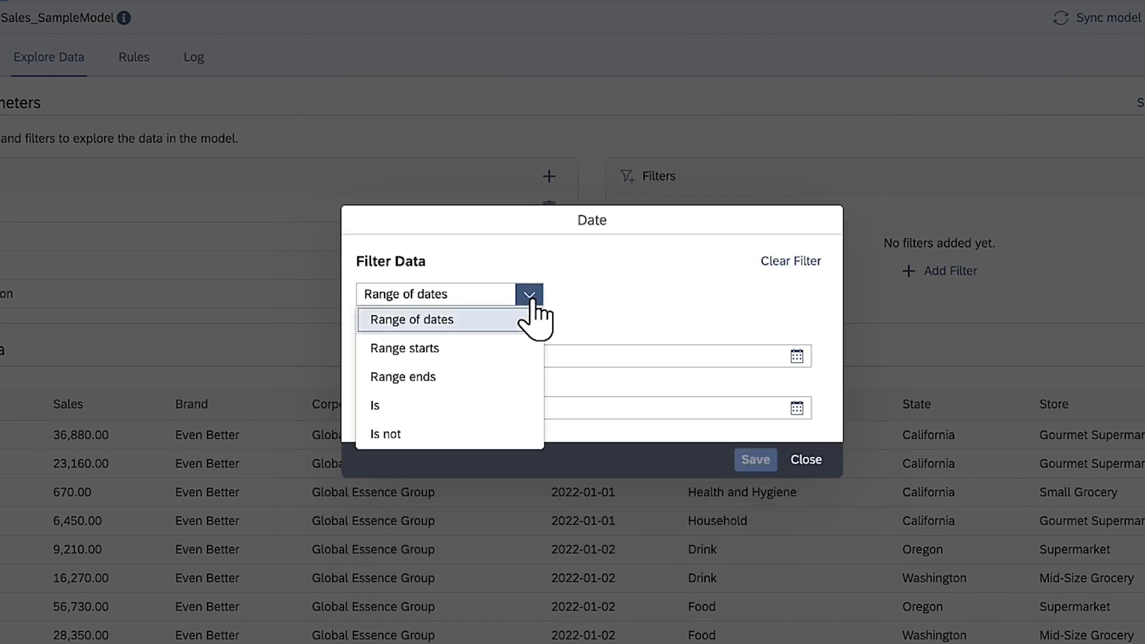
pyautogui.click(436, 372)
pyautogui.click(797, 381)
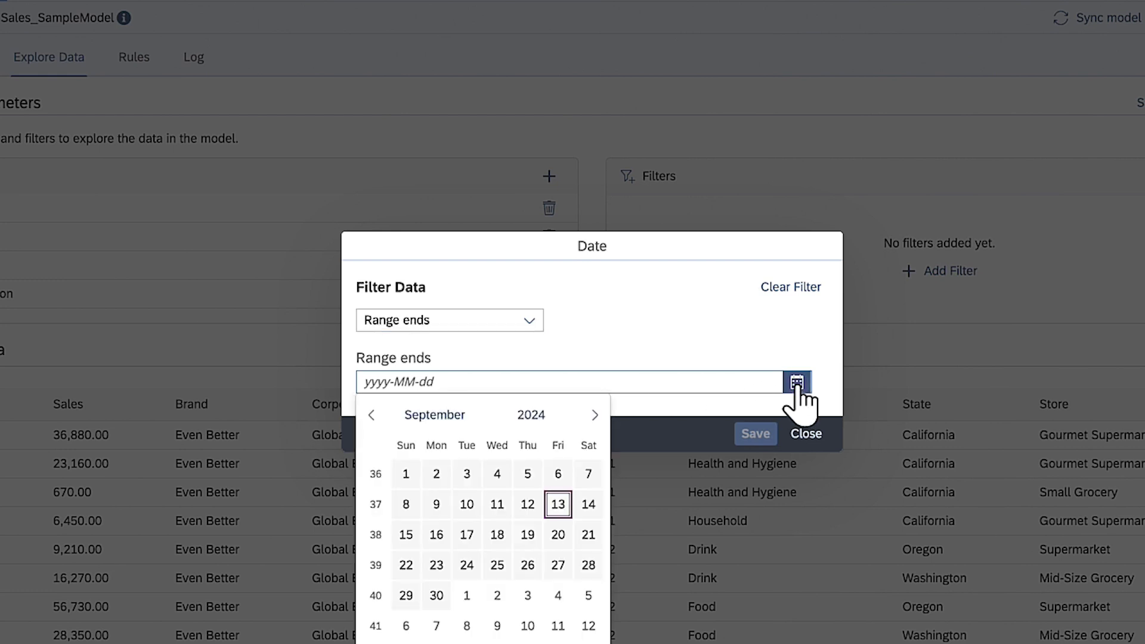
pyautogui.click(557, 504)
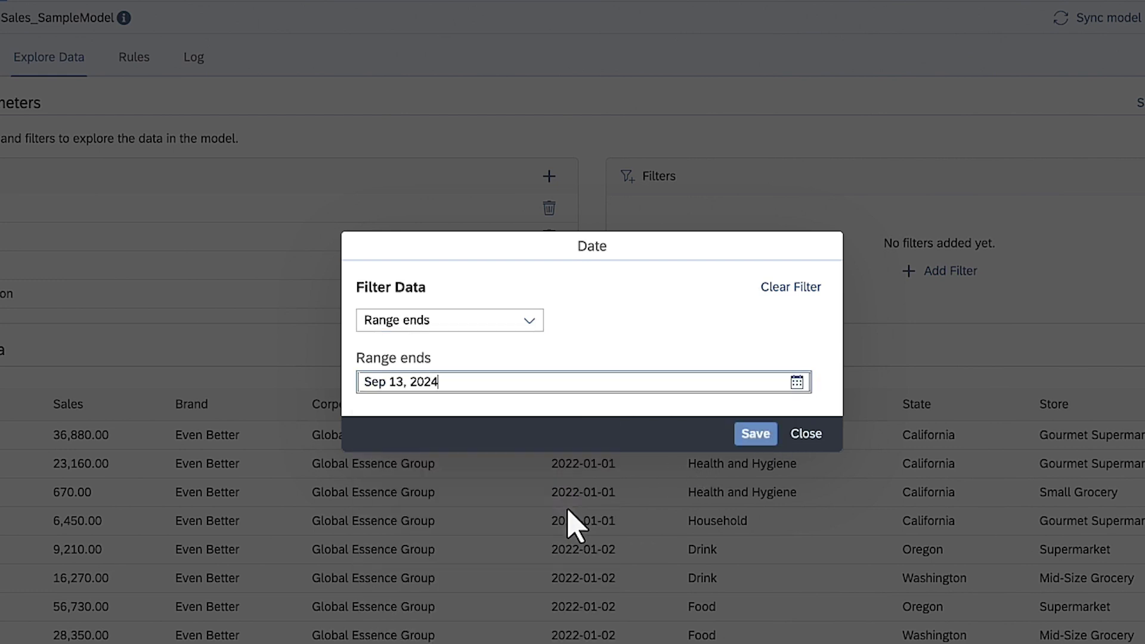
pyautogui.click(756, 433)
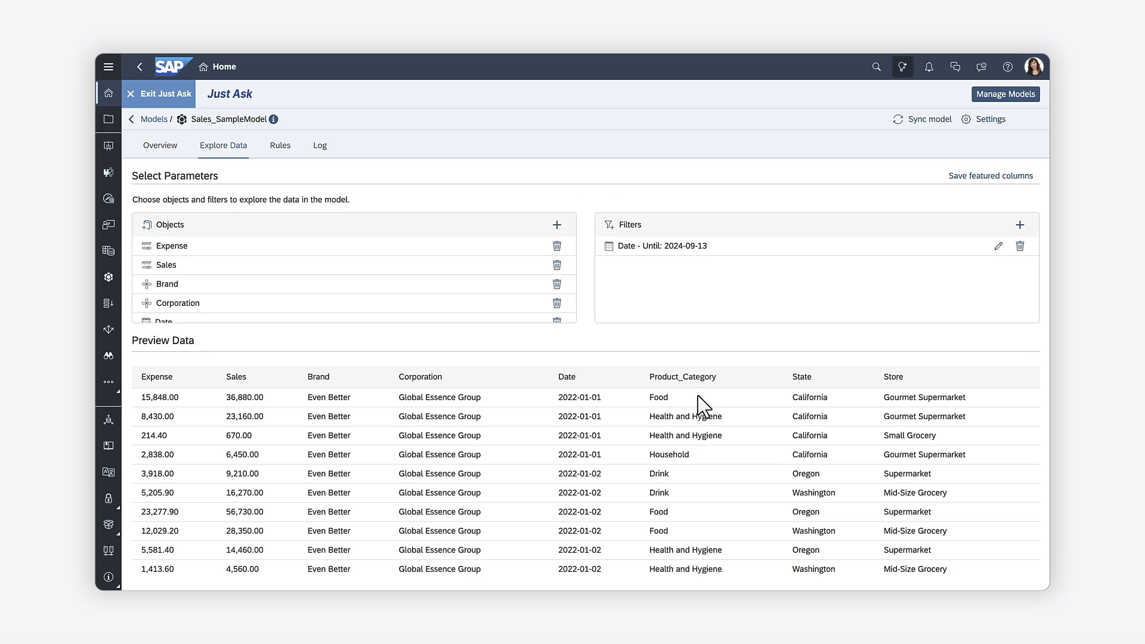
# - Create a rule named 'Brand and Corporation' triggered by the Brand dimension (Selected Dimensions AND)
pyautogui.click(280, 145)
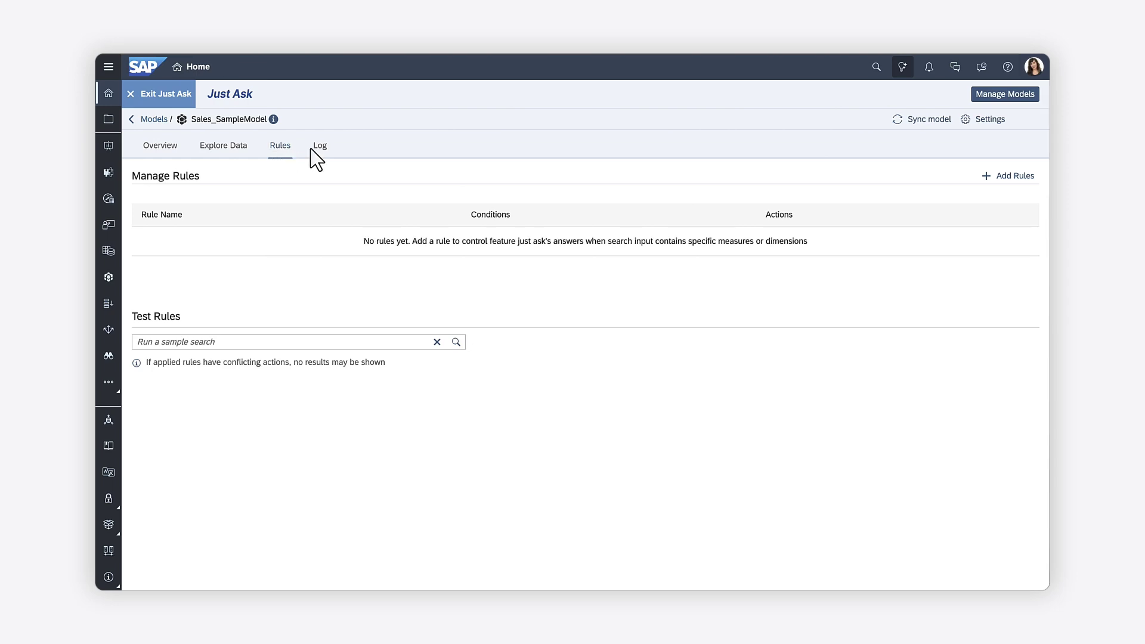
pyautogui.click(1016, 176)
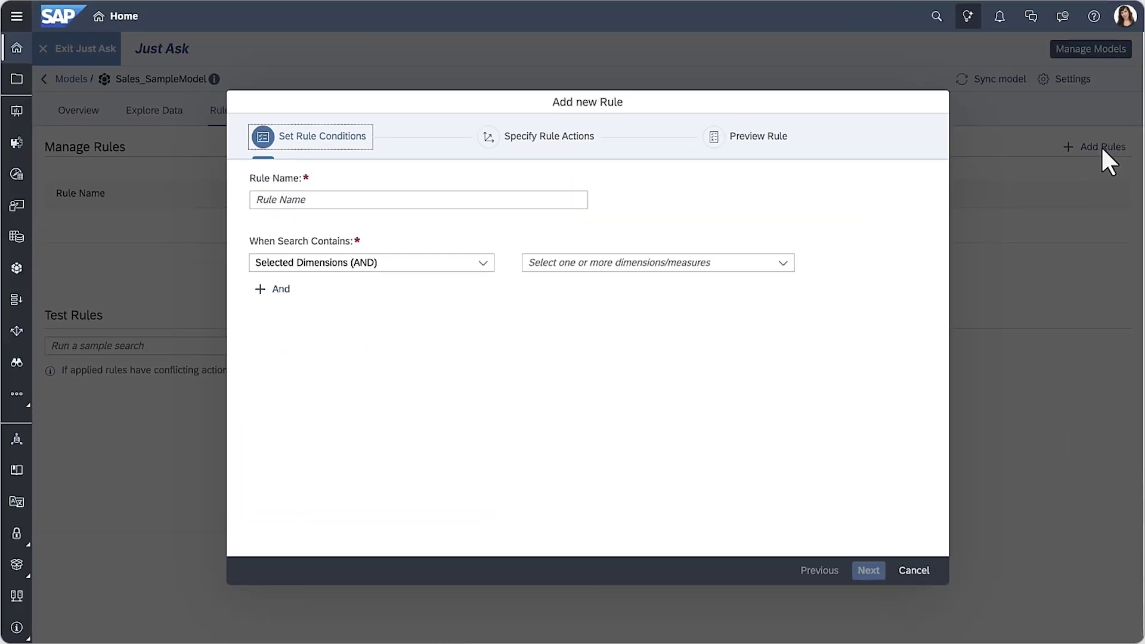
pyautogui.click(525, 183)
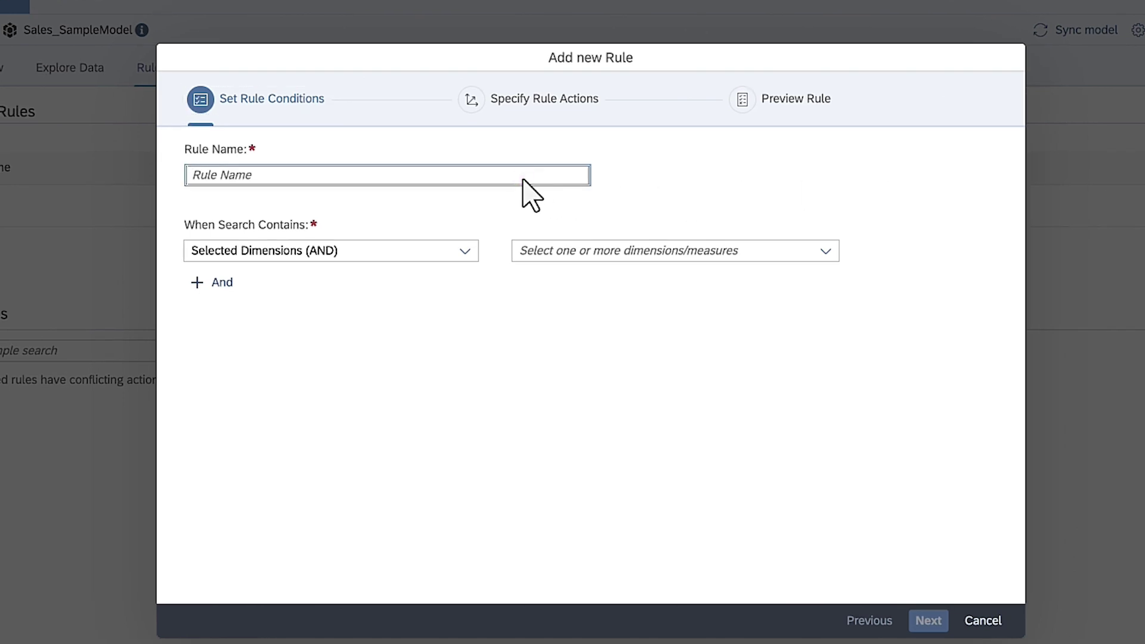
pyautogui.write('Brand and Co')
pyautogui.write('rporation')
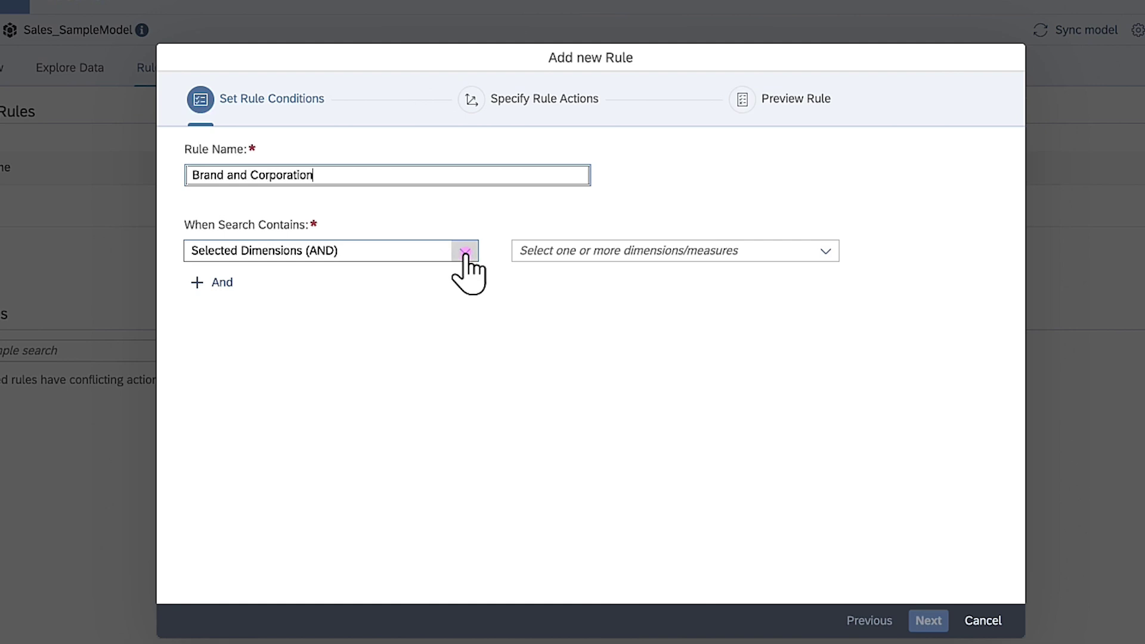
pyautogui.click(466, 251)
pyautogui.click(269, 276)
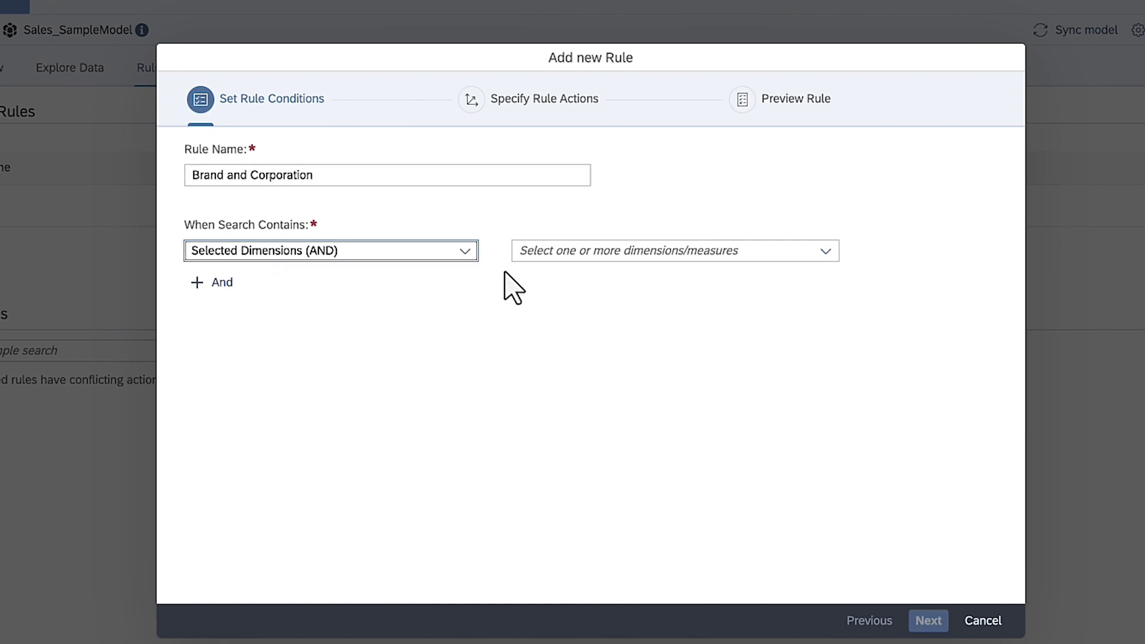
pyautogui.click(825, 250)
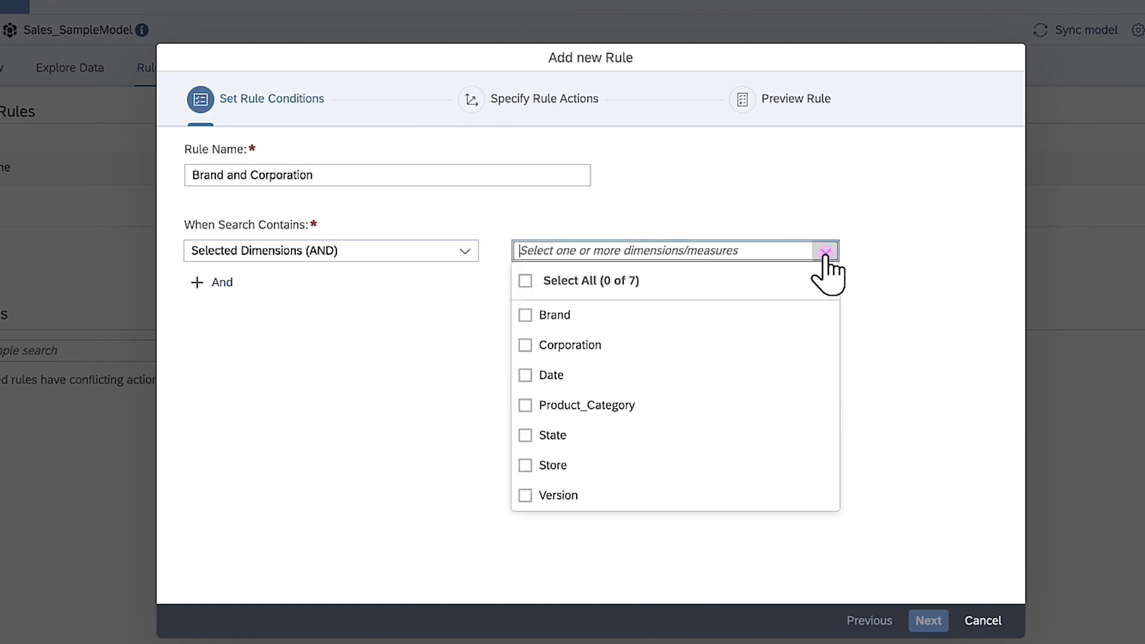
pyautogui.click(527, 315)
# - Set the rule's action to include Corporation in search results, then preview it
pyautogui.click(929, 620)
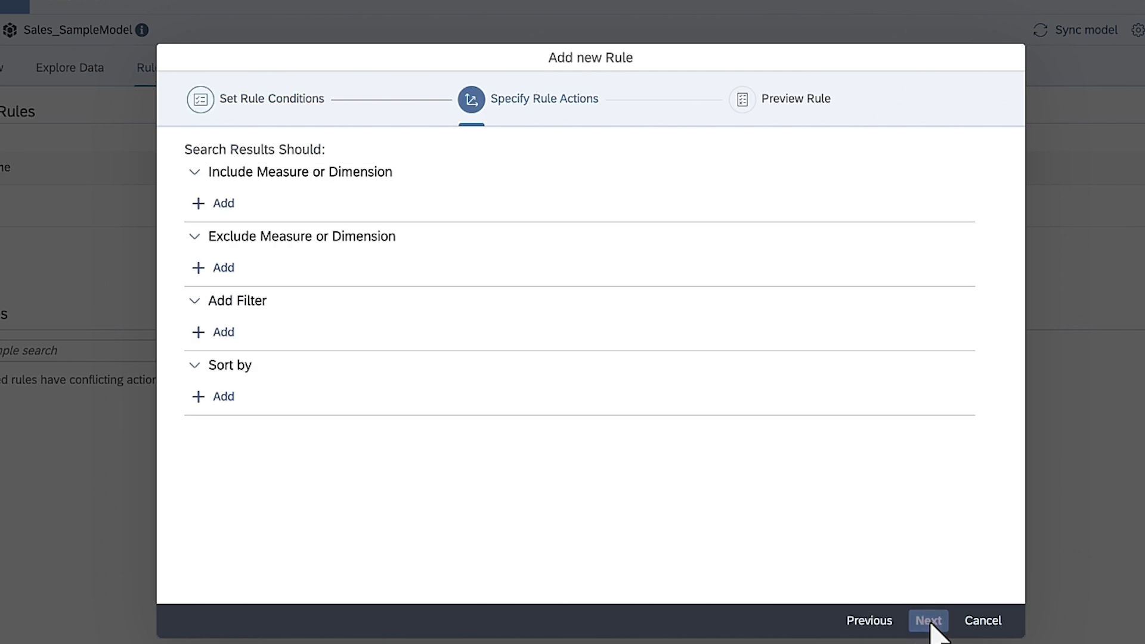
pyautogui.click(213, 203)
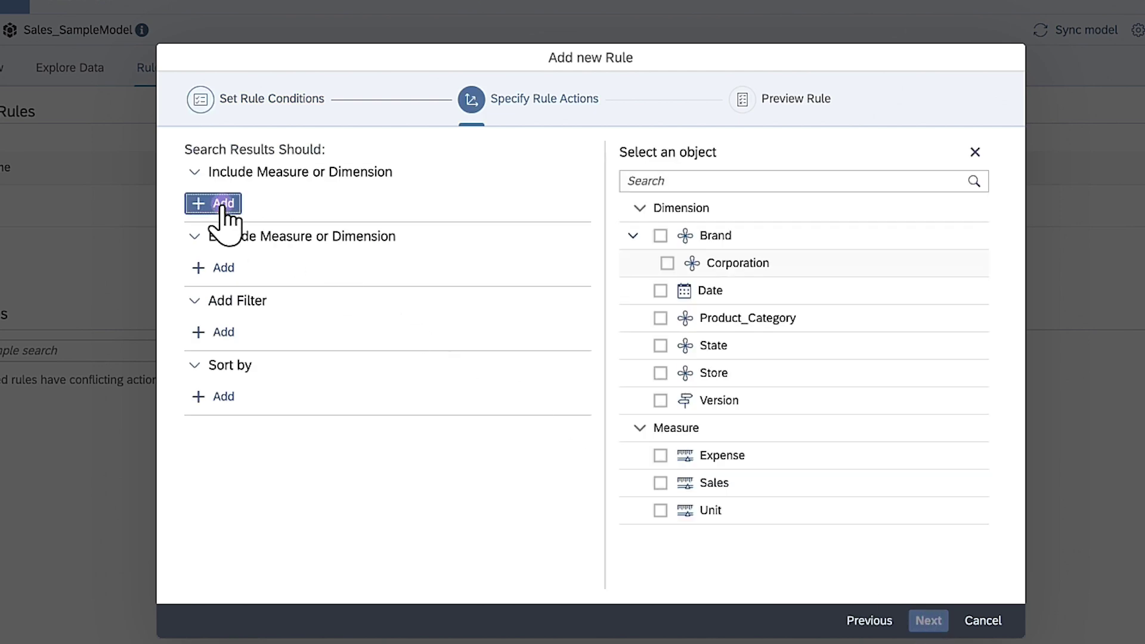
pyautogui.click(667, 263)
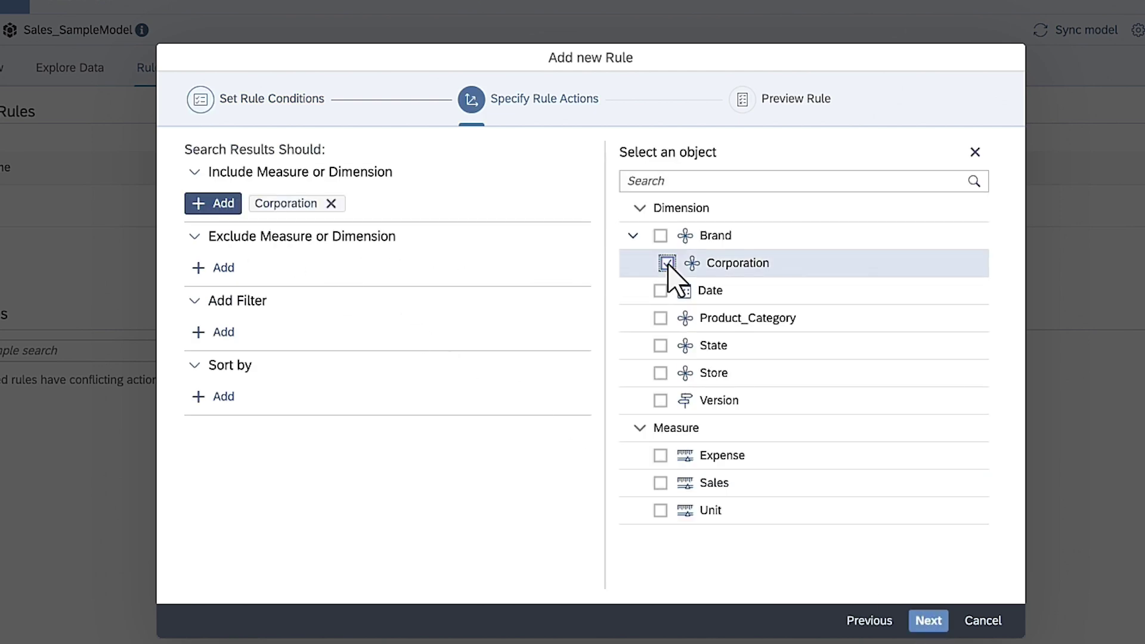
pyautogui.click(929, 620)
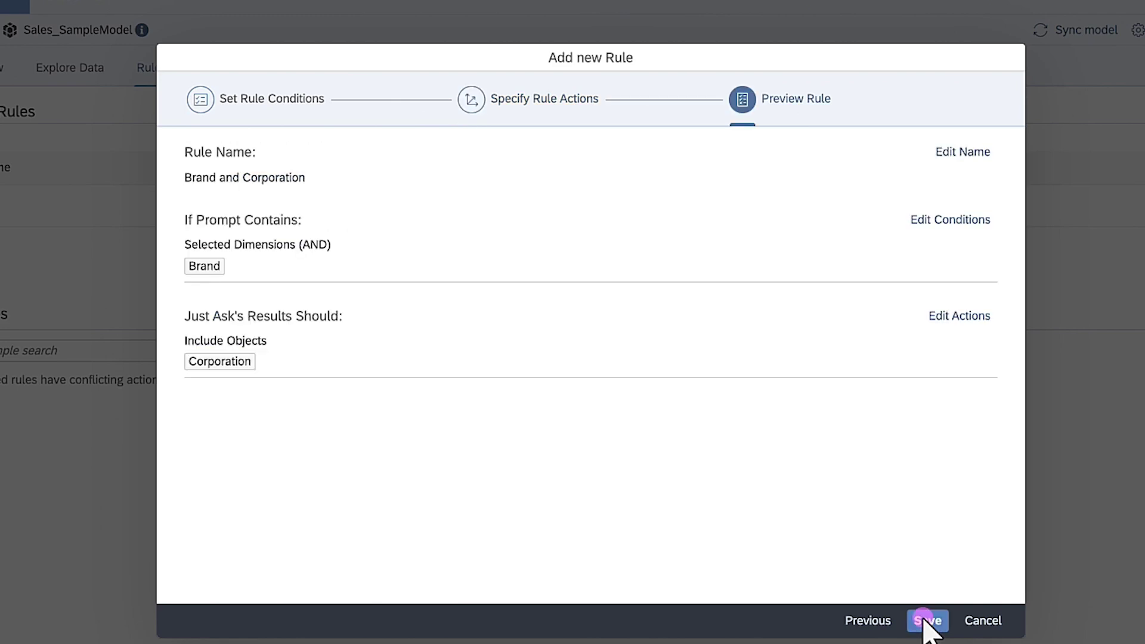
# - Save the rule and test it with the search 'Show sales by brand'
pyautogui.click(928, 620)
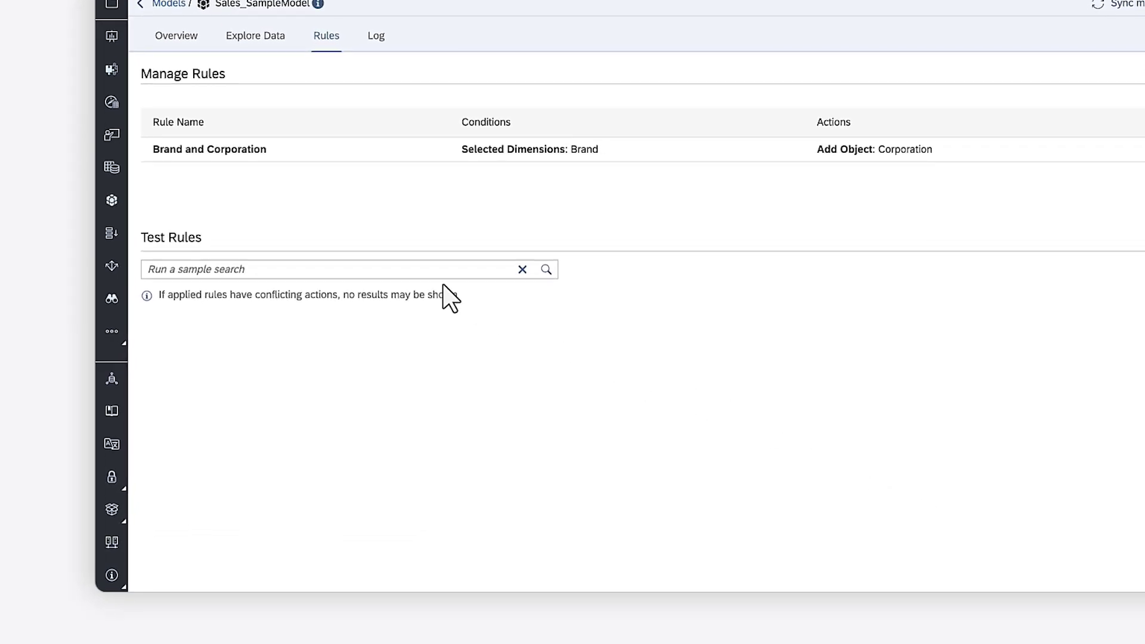
pyautogui.click(286, 331)
pyautogui.write('Show sales by')
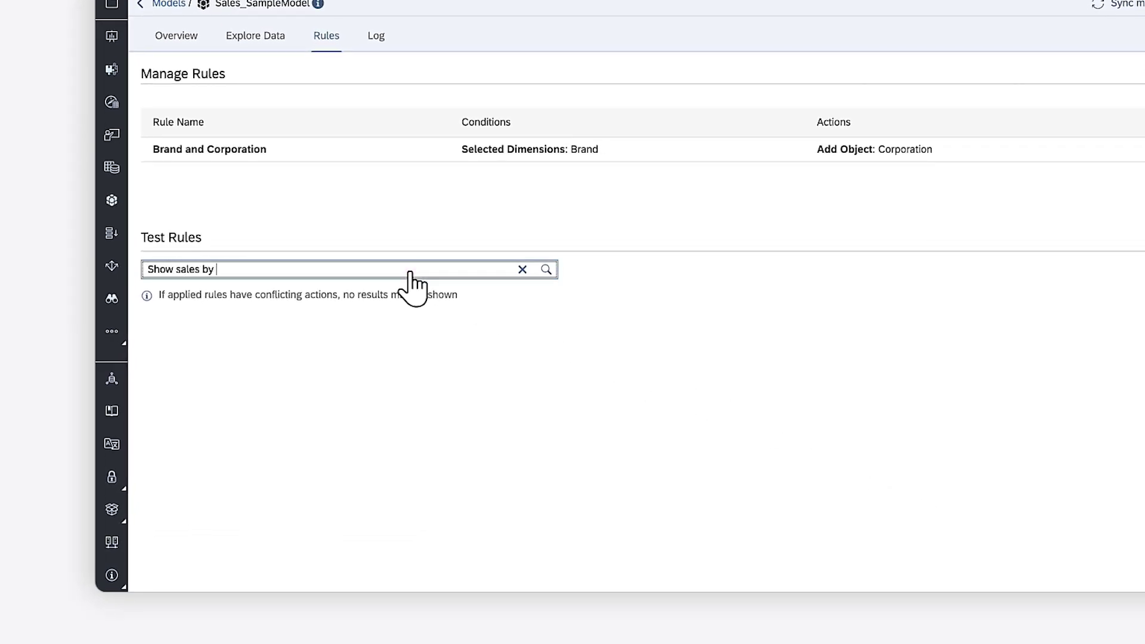
pyautogui.write(' brand')
pyautogui.press('Return')
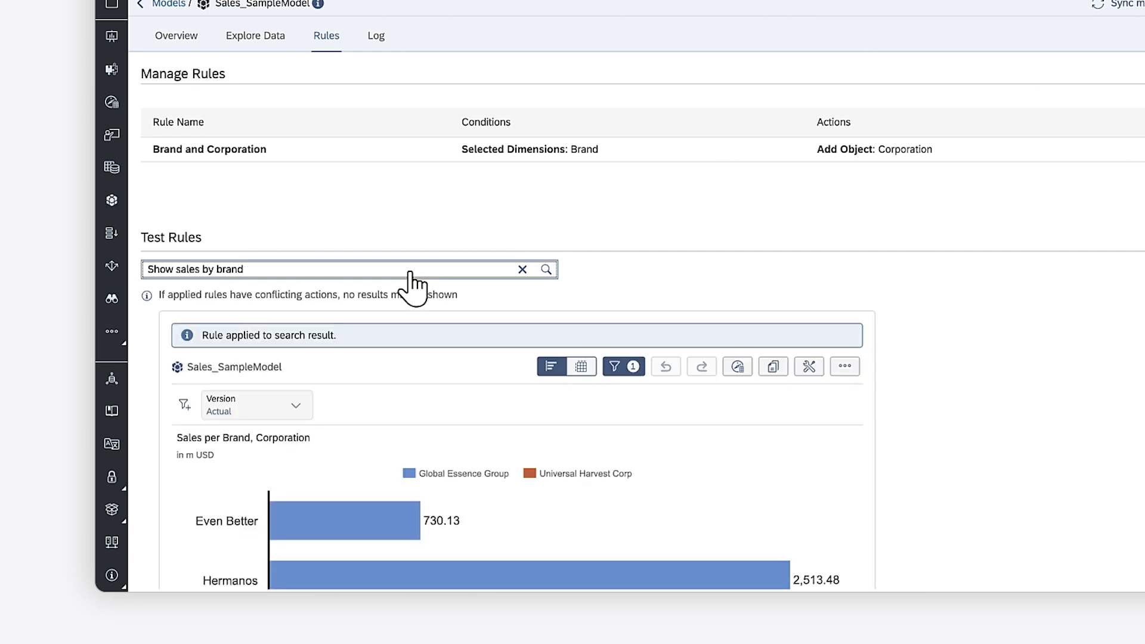
pyautogui.scroll(-3, 475, 311)
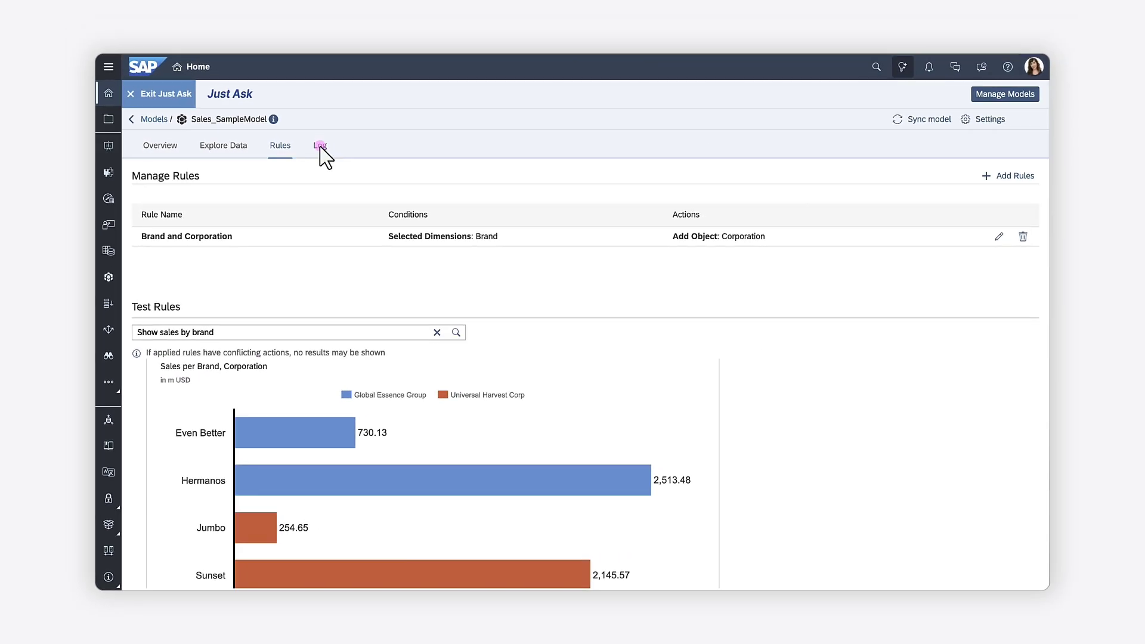
# - On the Log tab, start and confirm a sync of Sales_SampleModel
pyautogui.click(320, 145)
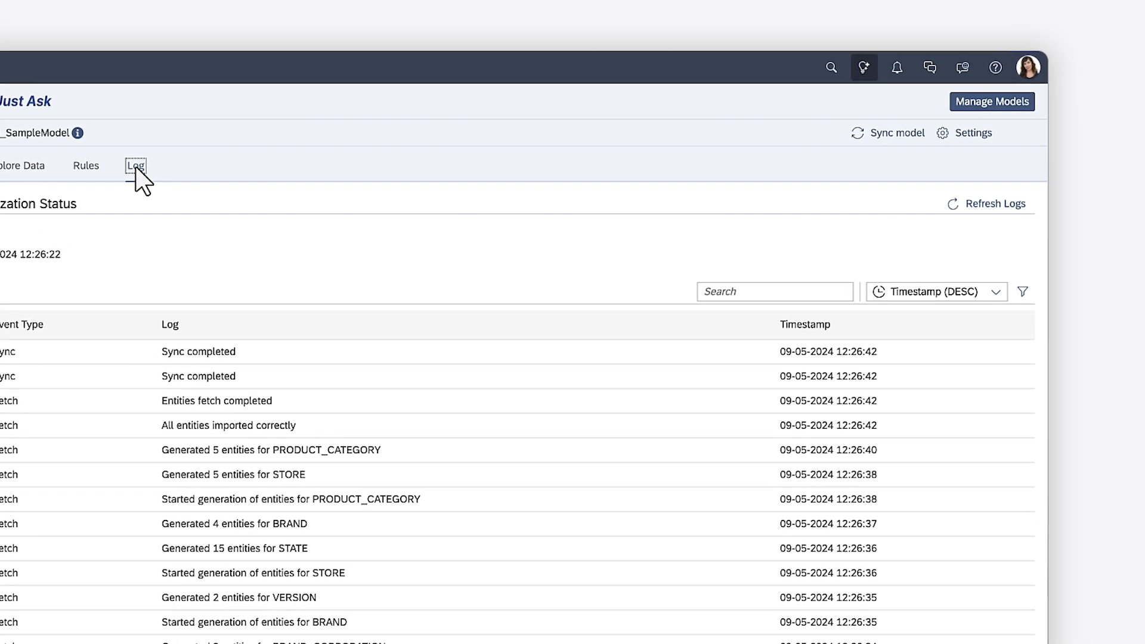
pyautogui.click(897, 132)
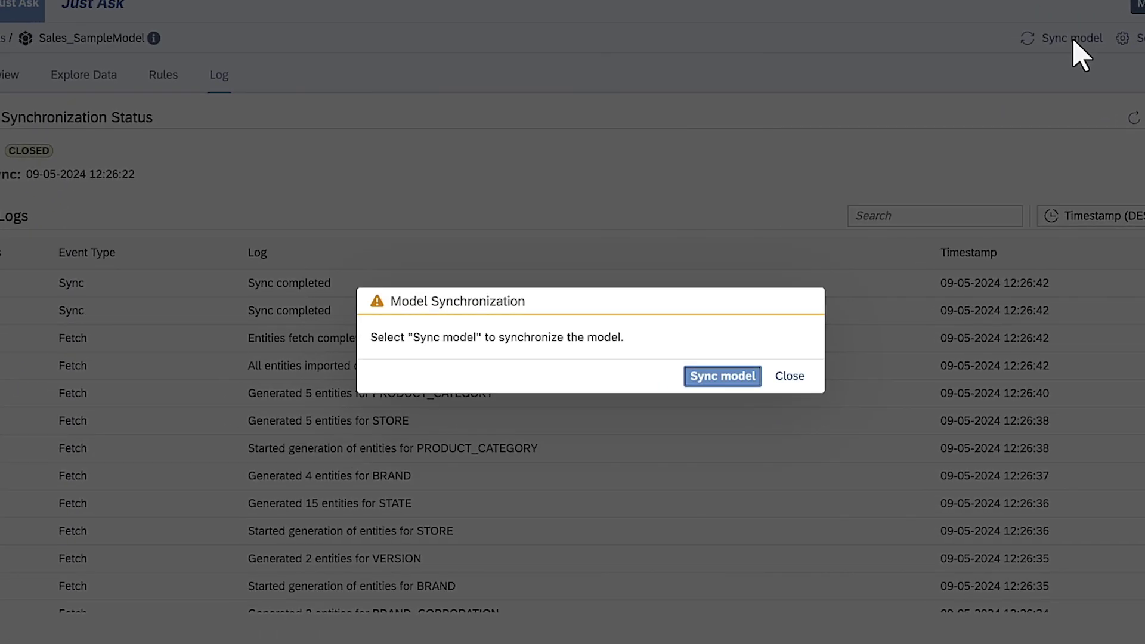
pyautogui.click(723, 376)
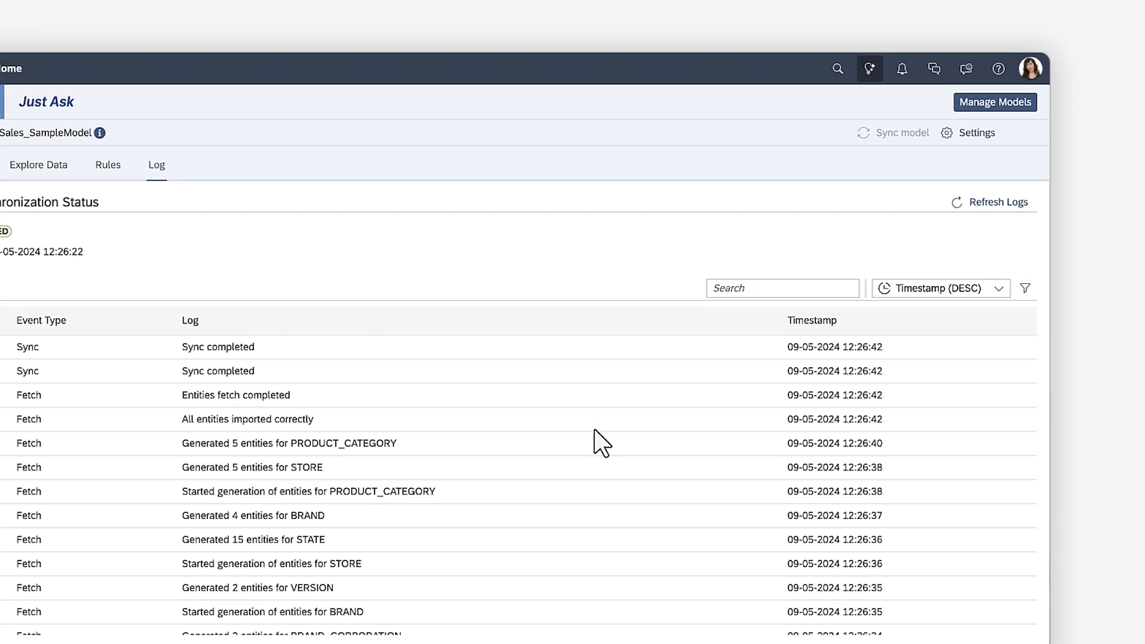
pyautogui.click(984, 119)
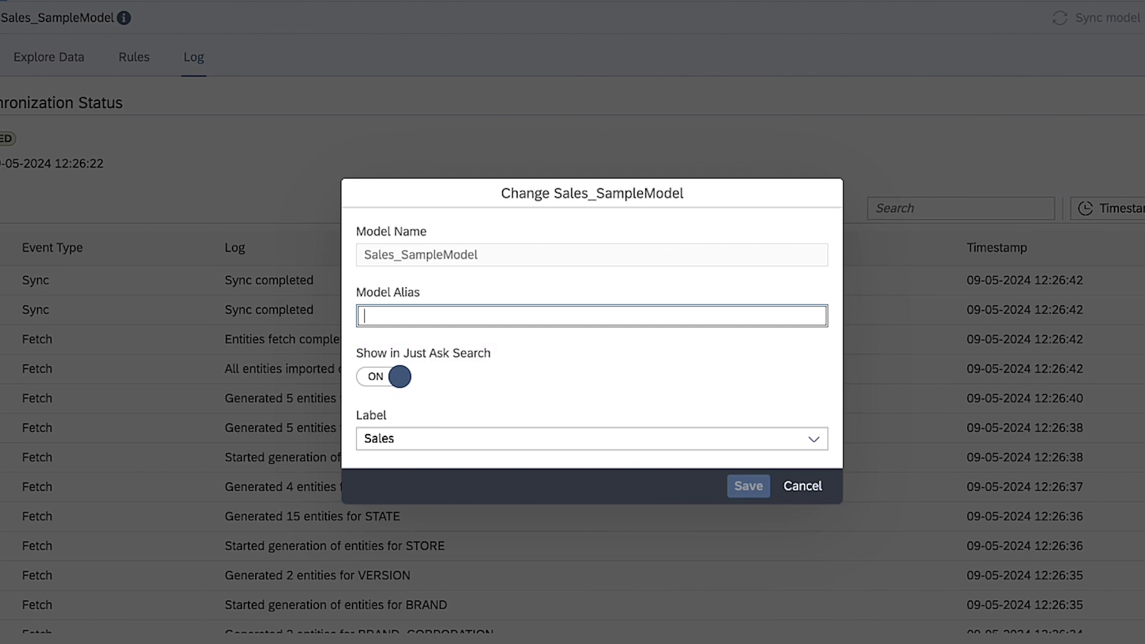
pyautogui.click(814, 439)
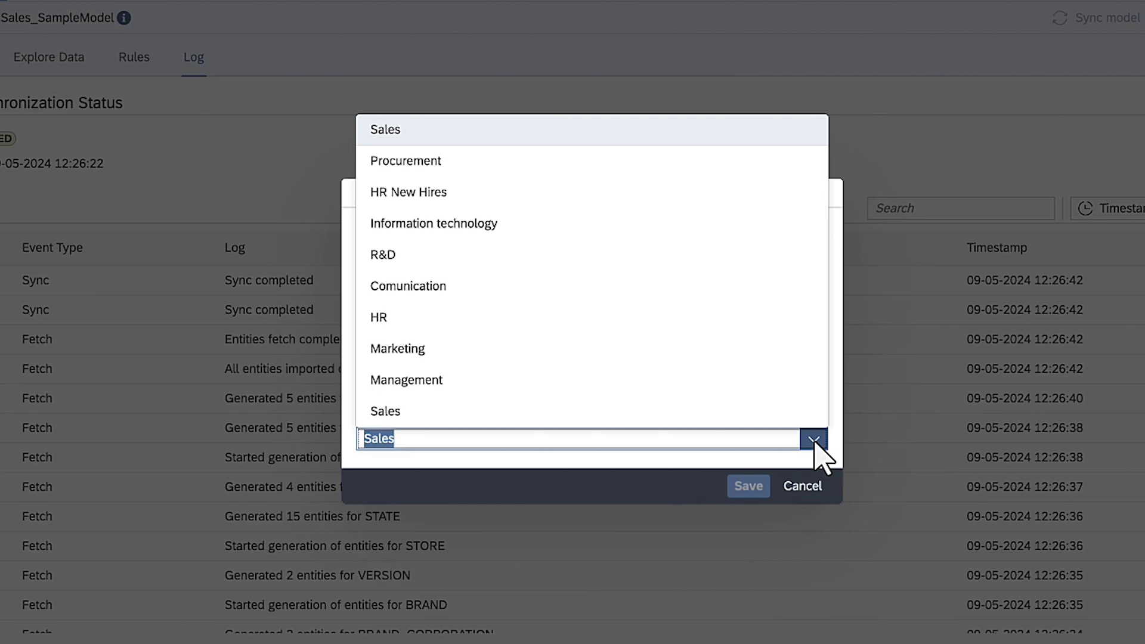
pyautogui.click(815, 441)
pyautogui.click(803, 487)
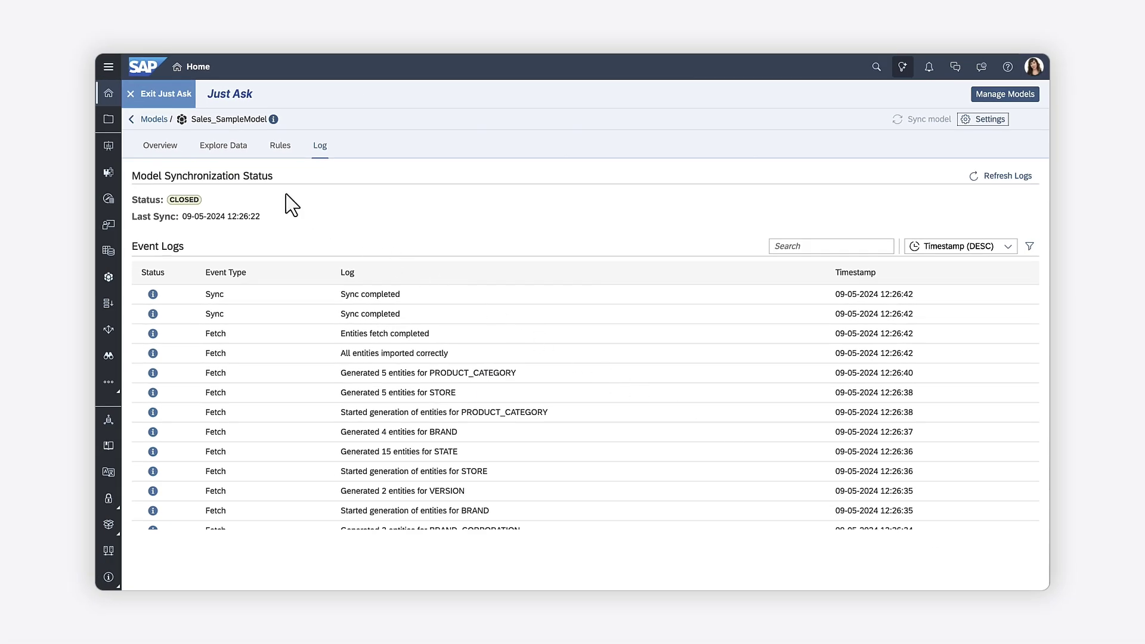
# - Return to Manage Models, view the Model Labels tab, then the empty Pending Requests tab
pyautogui.click(155, 119)
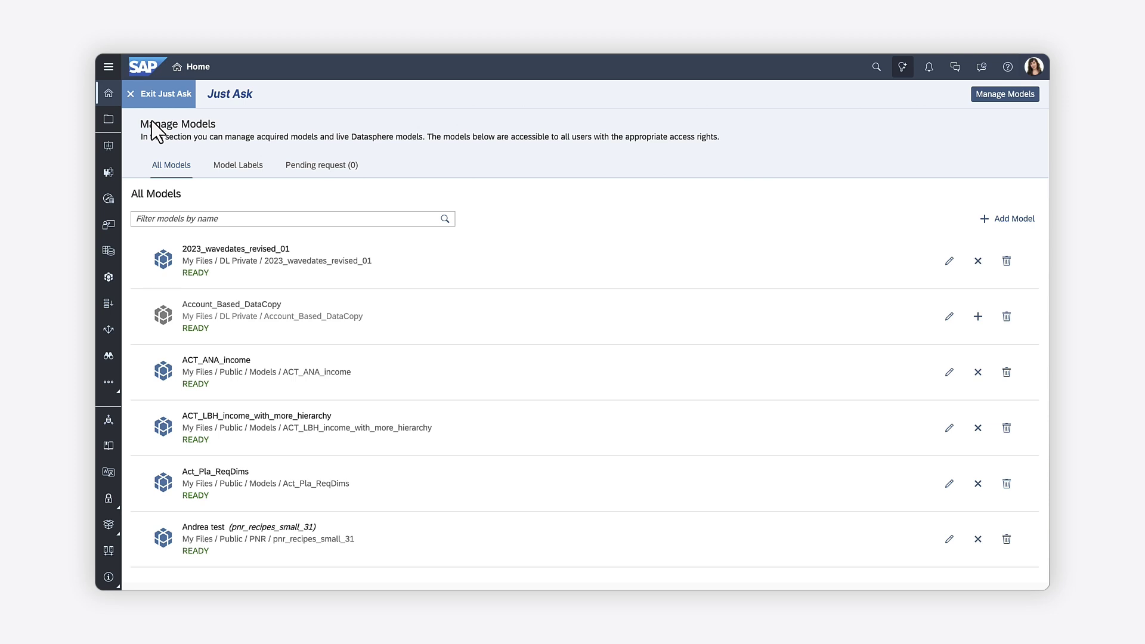
pyautogui.click(237, 164)
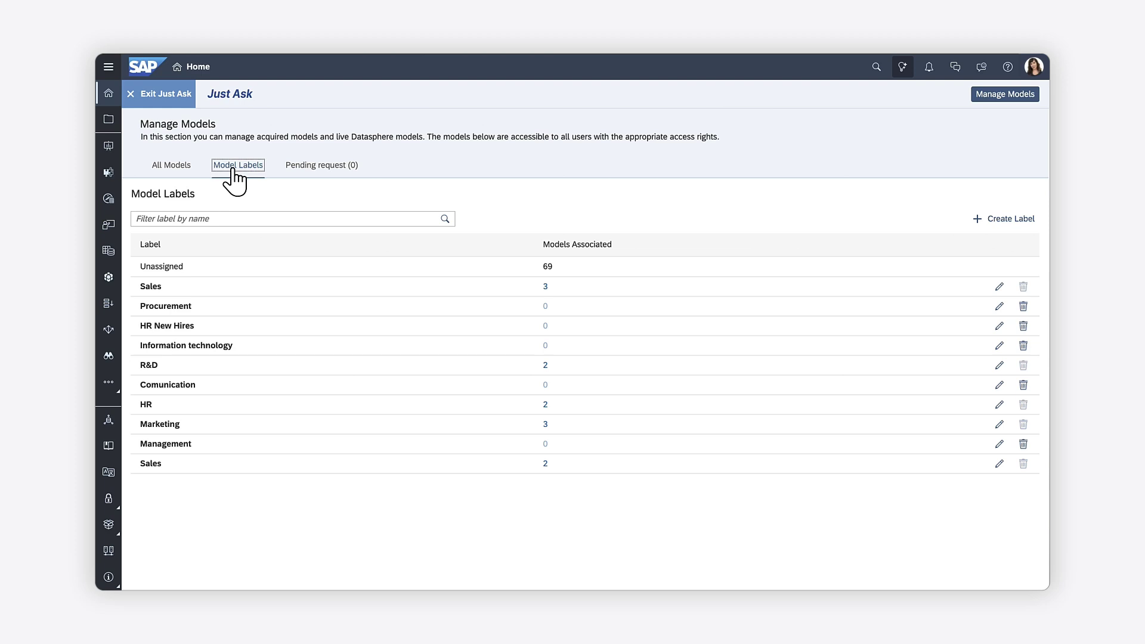
pyautogui.click(320, 165)
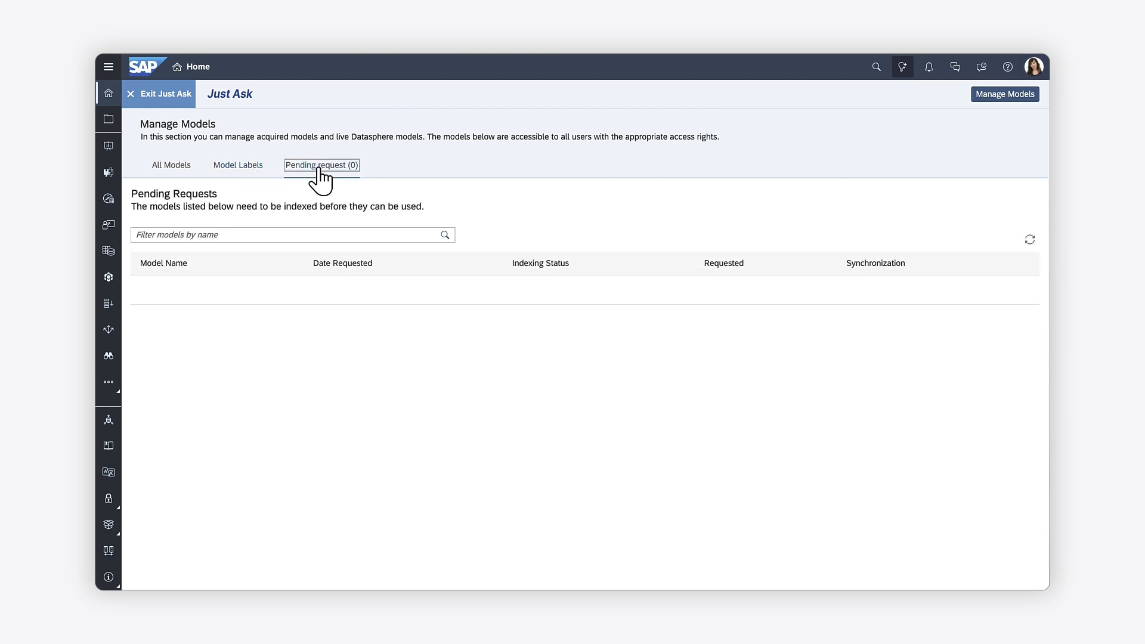